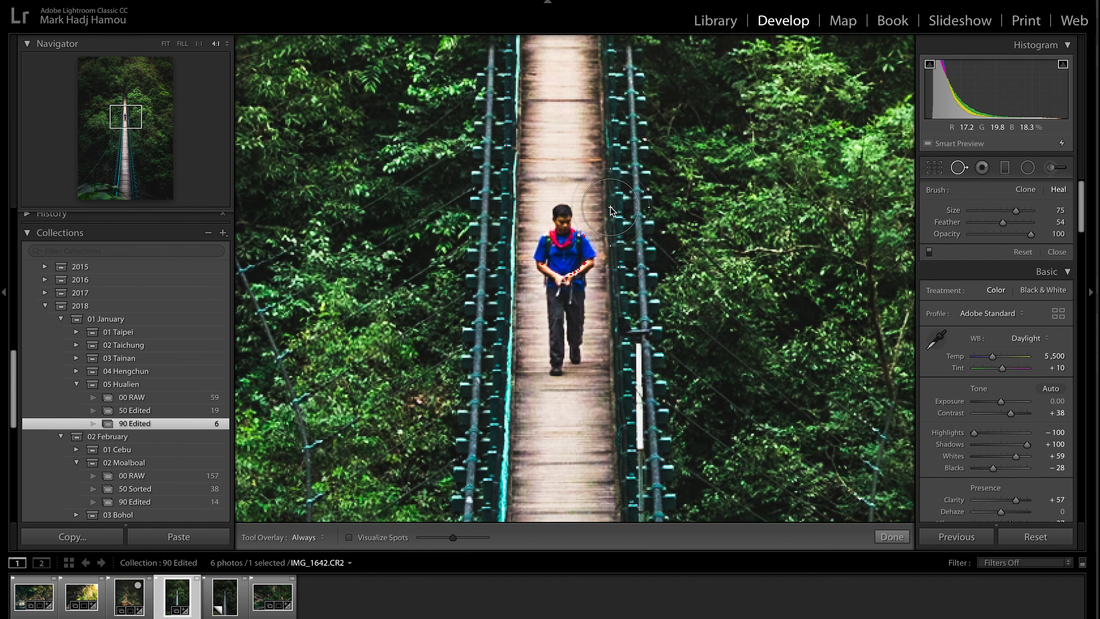
Step: Remove the man walking on the bridge by painting over him with the Spot Removal tool in Heal mode at size 61
key("[")
key("[")
key("[")
key("[")
mouse_move(562, 219)
left_mouse_down()
mouse_move(548, 245)
mouse_move(583, 252)
mouse_move(552, 269)
mouse_move(568, 281)
mouse_move(565, 378)
left_mouse_up()
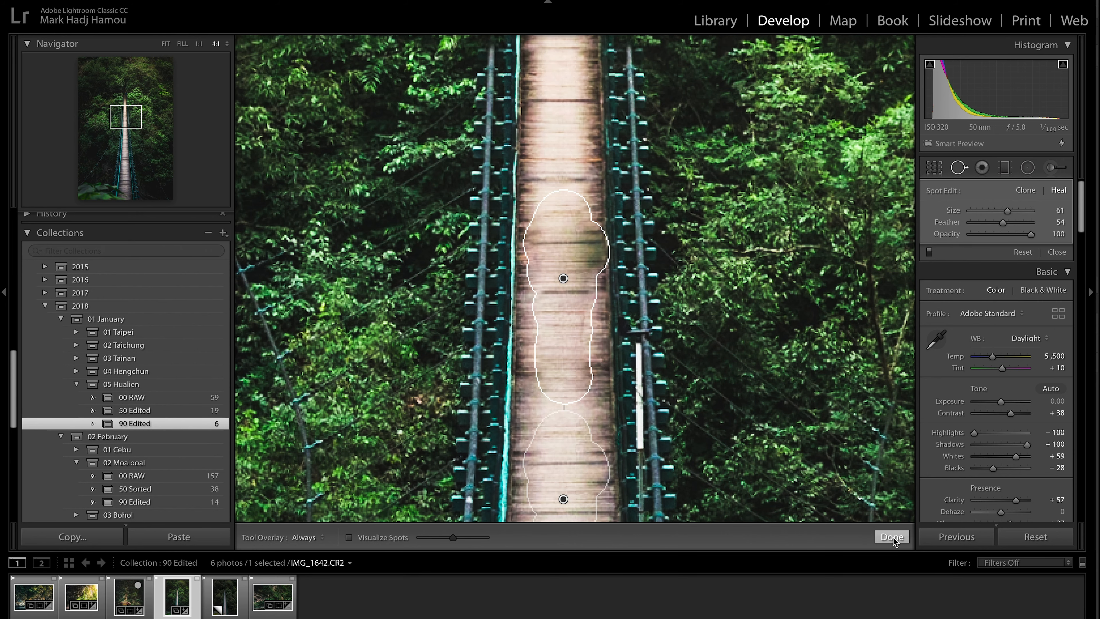
left_click_drag(765, 408, 721, 278)
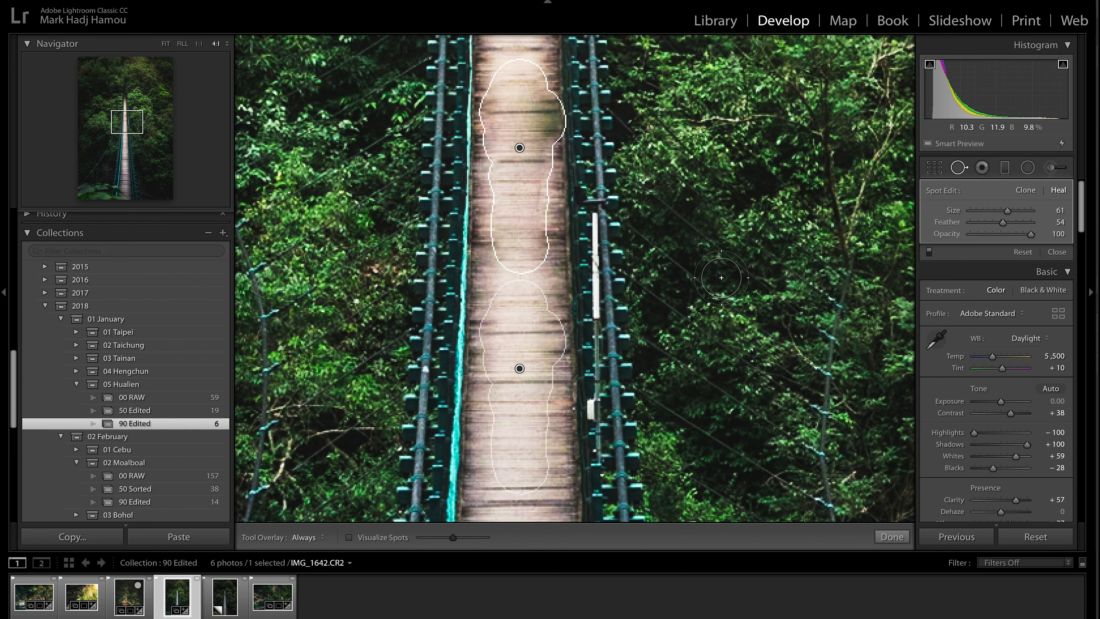
left_click(892, 536)
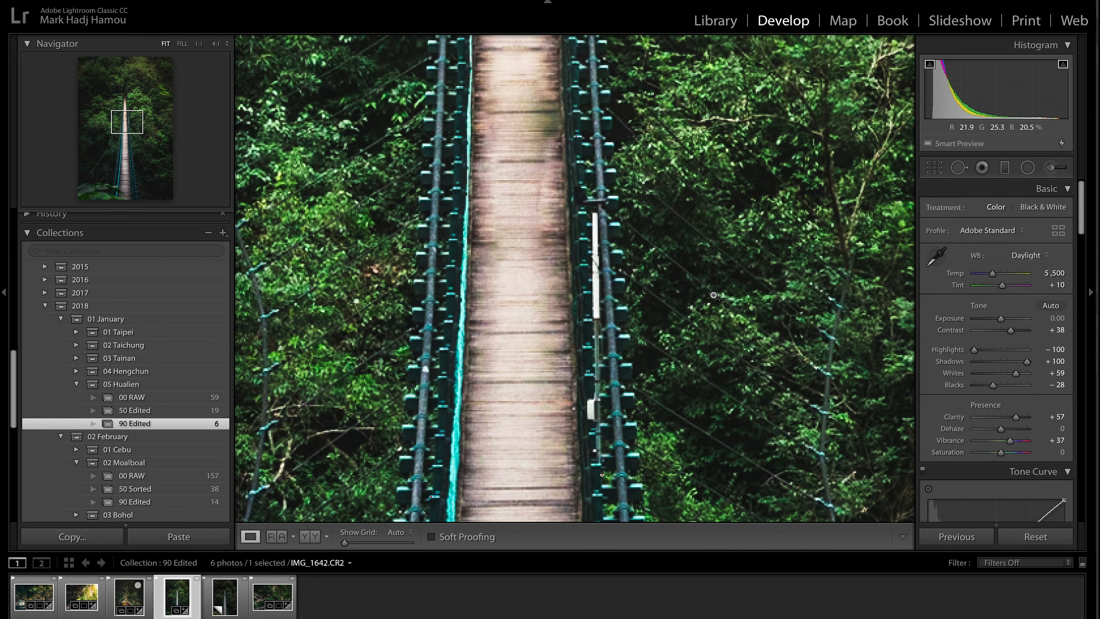
Step: Reopen the bridge heal spot, try sampling from the foliage, and re-place its sample area on the planks below the healed area
left_click(713, 296)
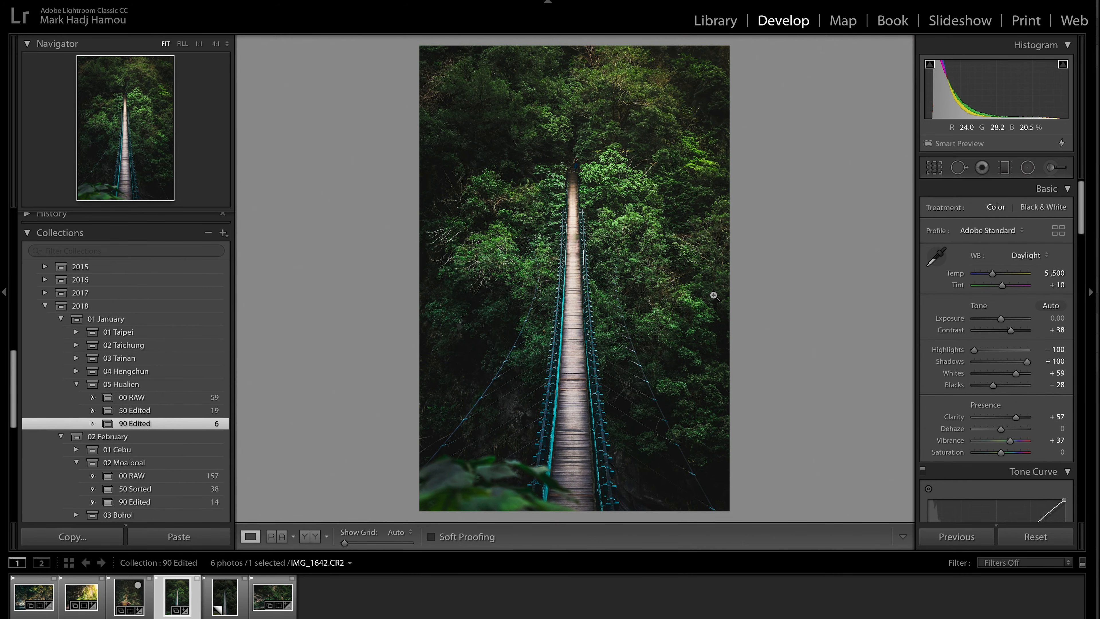
left_click(575, 239)
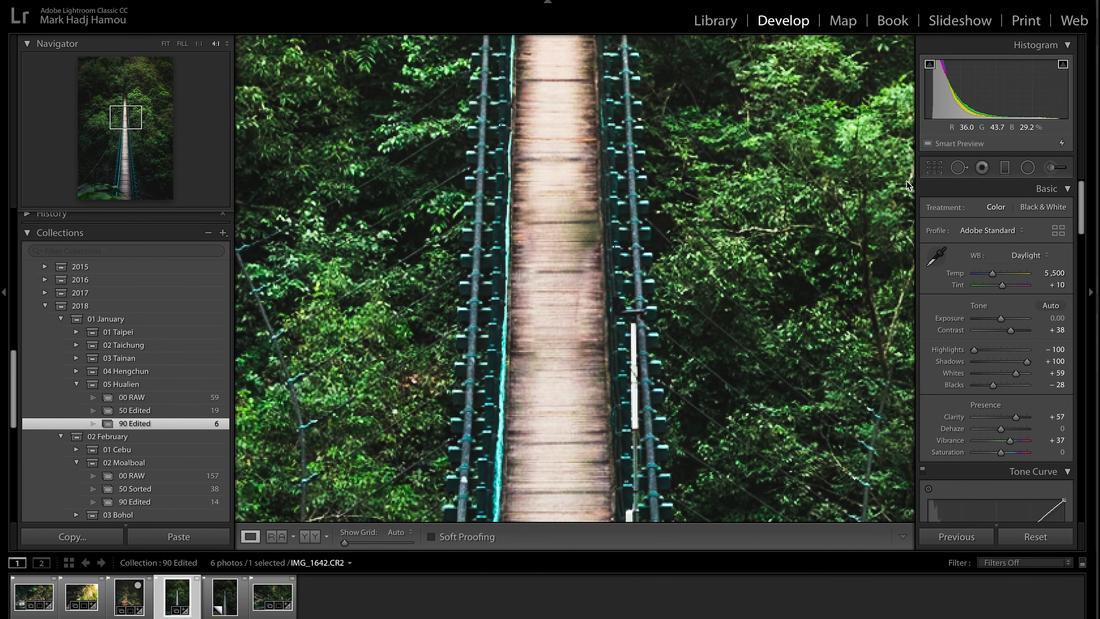
left_click(550, 239)
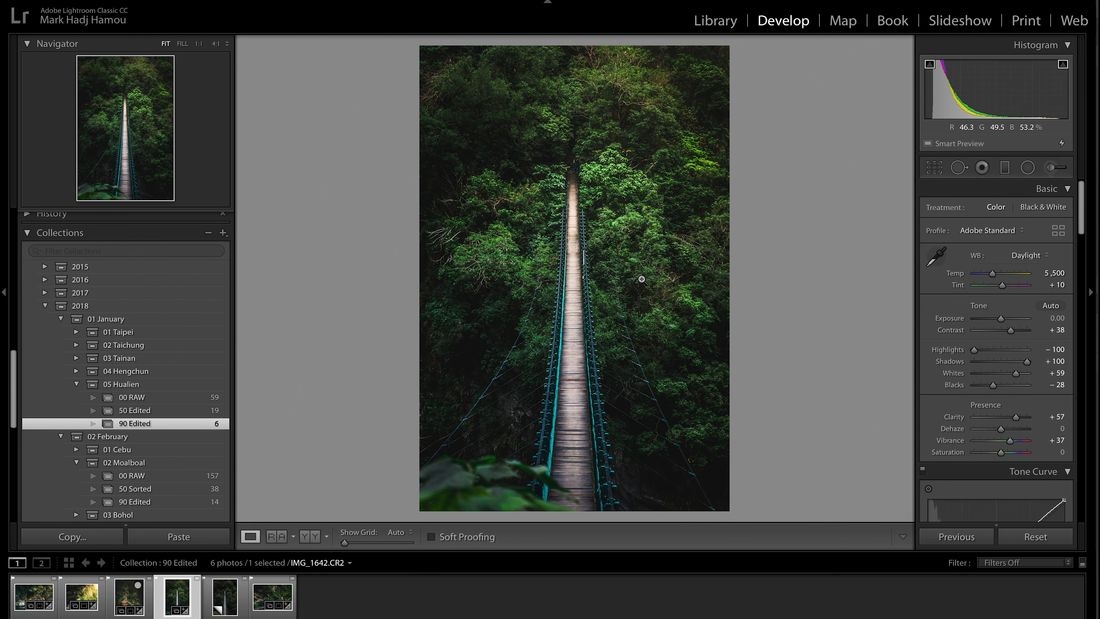
left_click(571, 242)
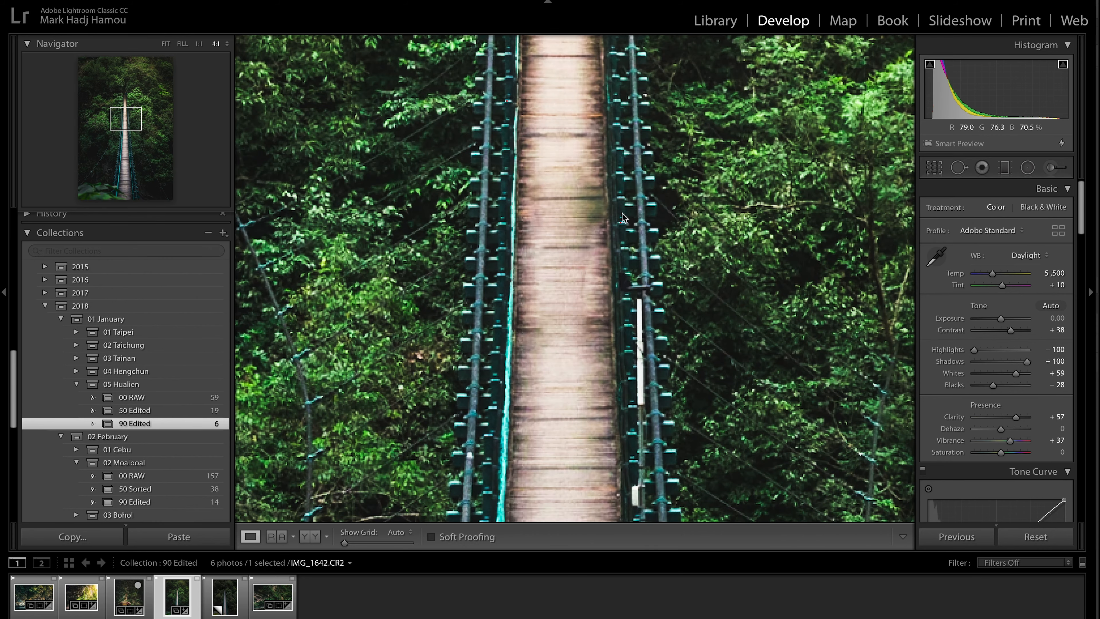
left_click(959, 167)
left_click(571, 239)
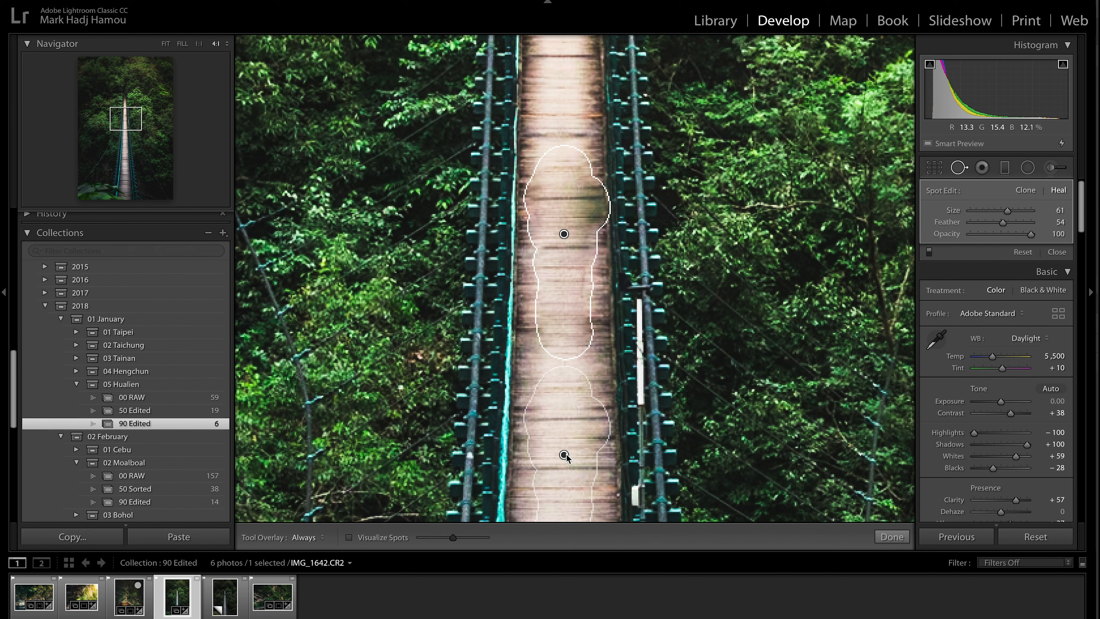
left_click_drag(564, 454, 749, 319)
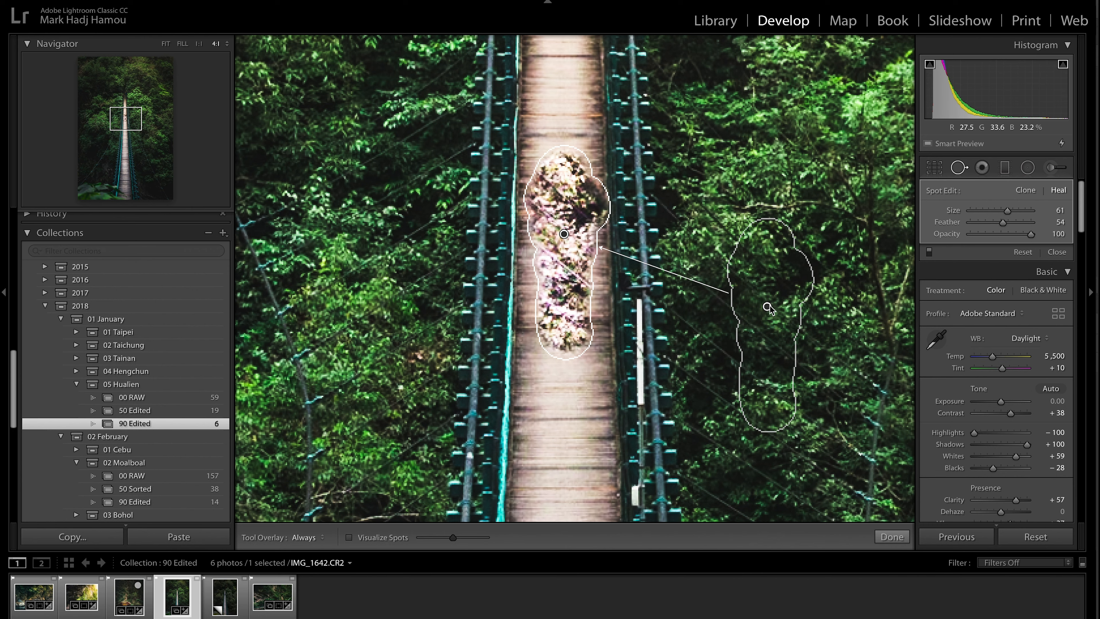
mouse_move(767, 308)
left_mouse_down()
mouse_move(602, 416)
mouse_move(567, 454)
left_mouse_up()
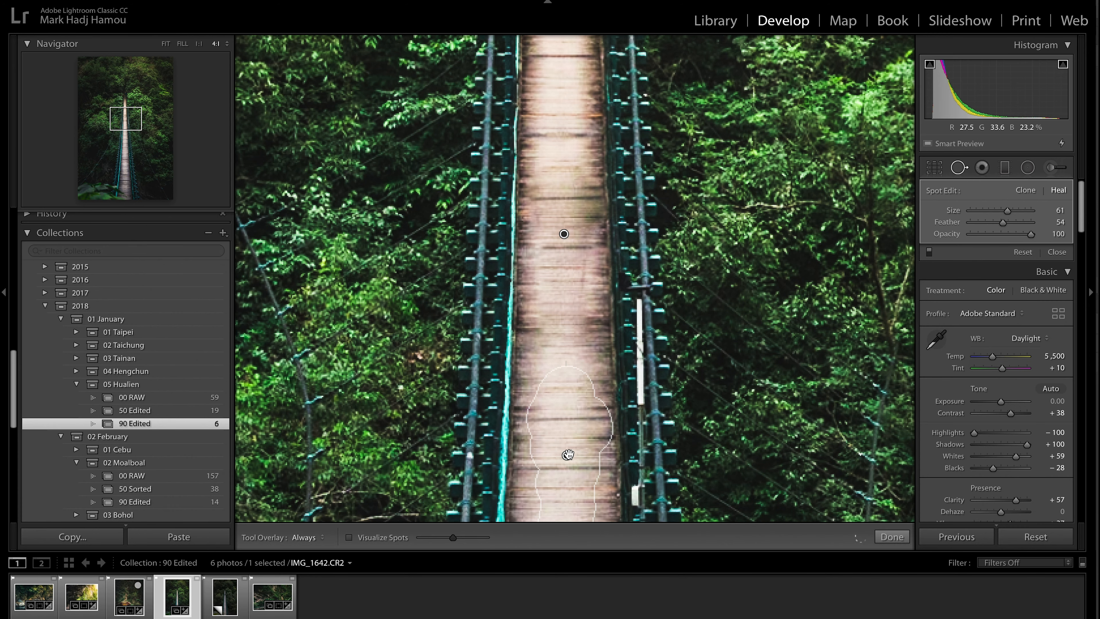
left_click(891, 538)
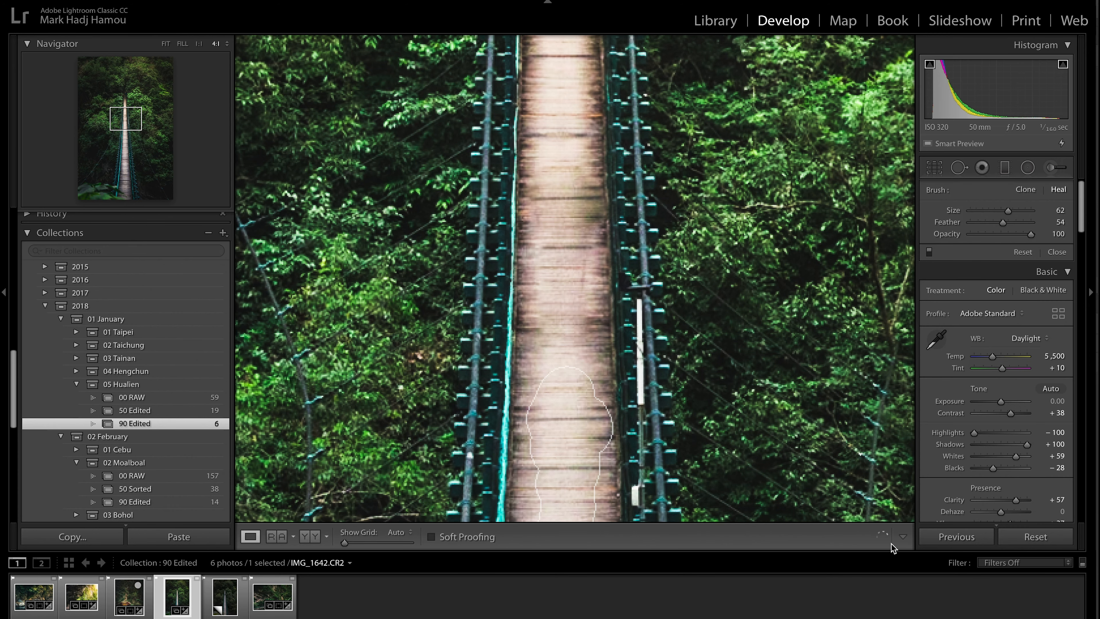
left_click(794, 405)
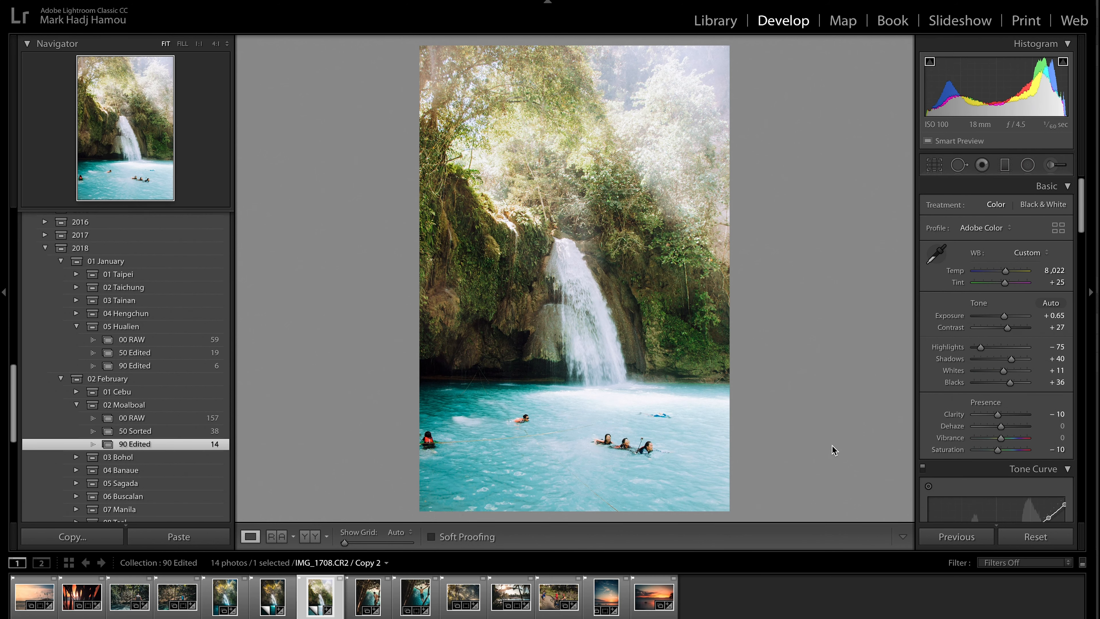
Step: Heal away all the swimmers in the pool of the waterfall photo using Spot Removal at size 82
left_click(959, 165)
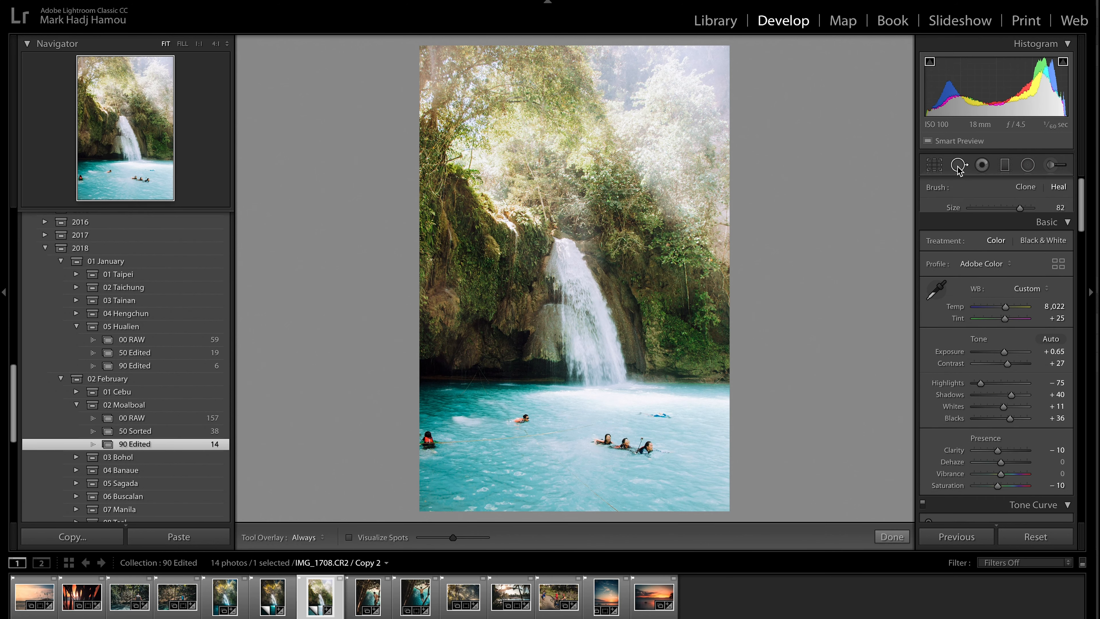
left_click_drag(654, 444, 589, 445)
left_click(522, 416)
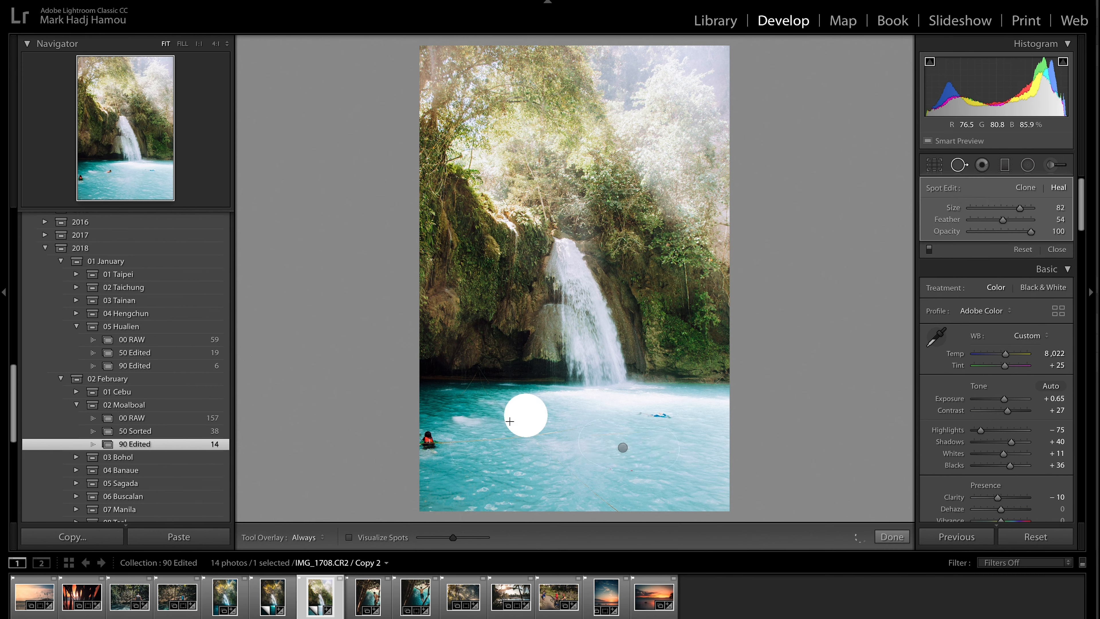
left_click(426, 442)
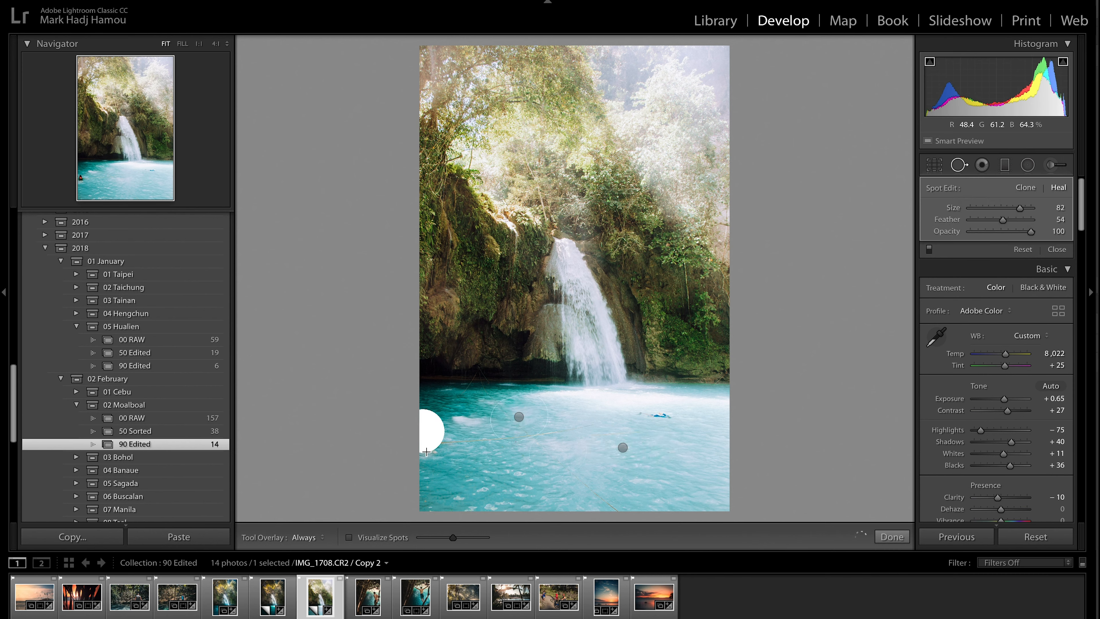
left_click_drag(670, 414, 651, 414)
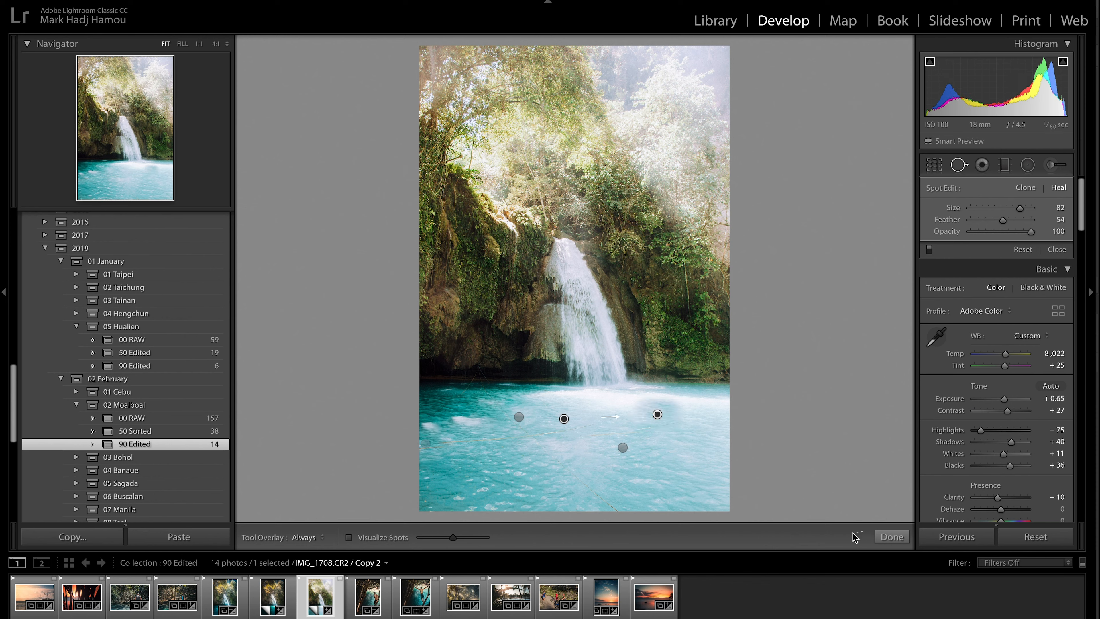
left_click(891, 537)
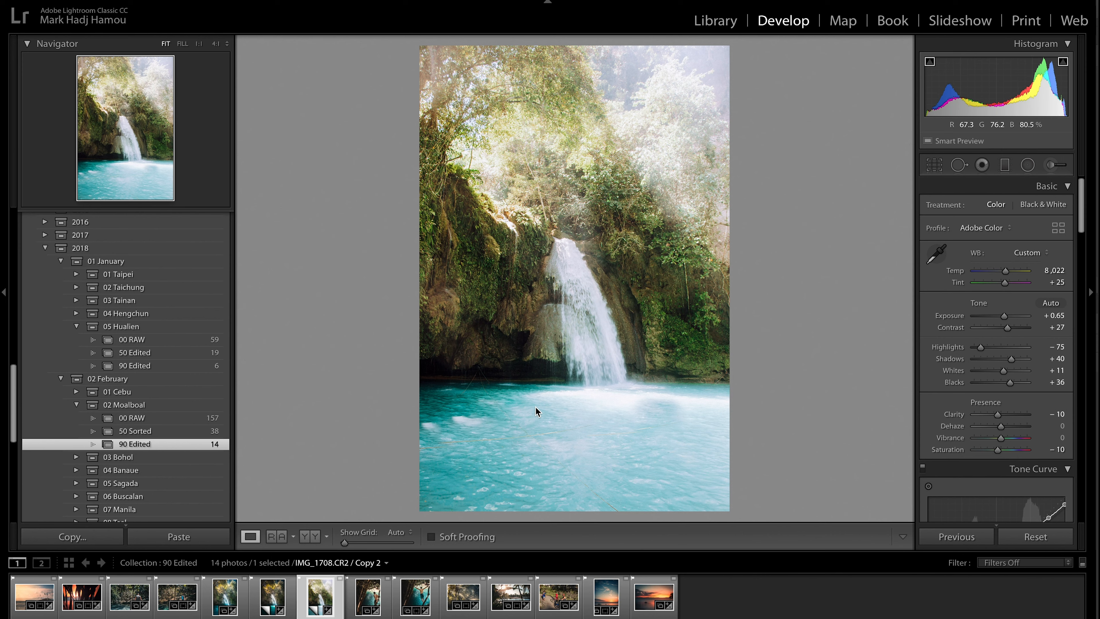
Step: Move the sample area of the heal spot right of the waterfall's base to the water near the pool's lower-right corner
key("q")
left_click(564, 418)
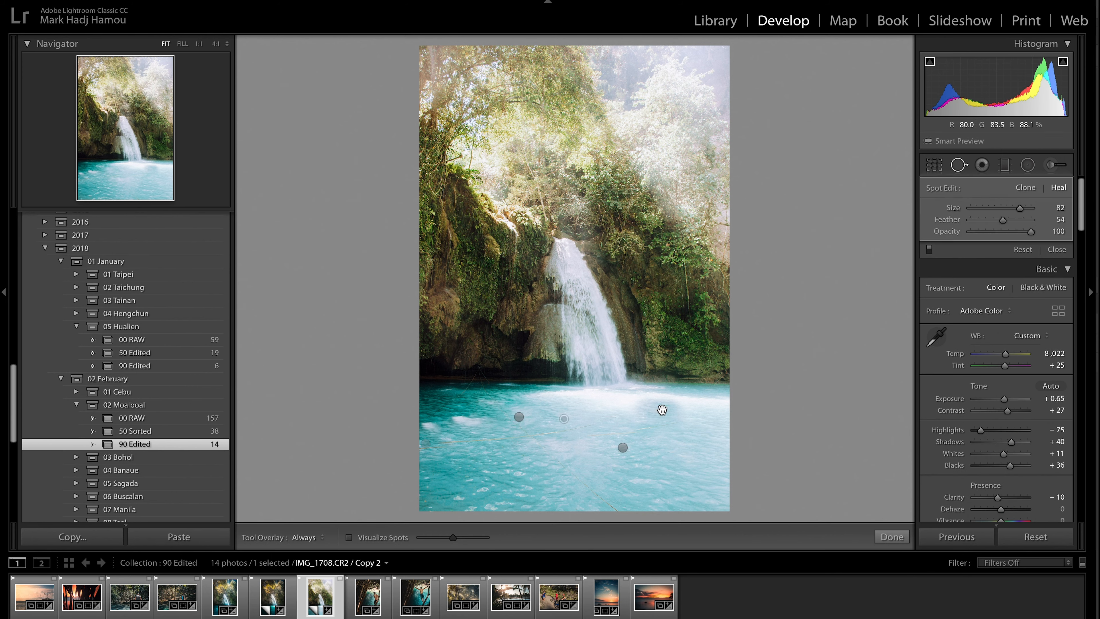
left_click_drag(564, 419, 694, 461)
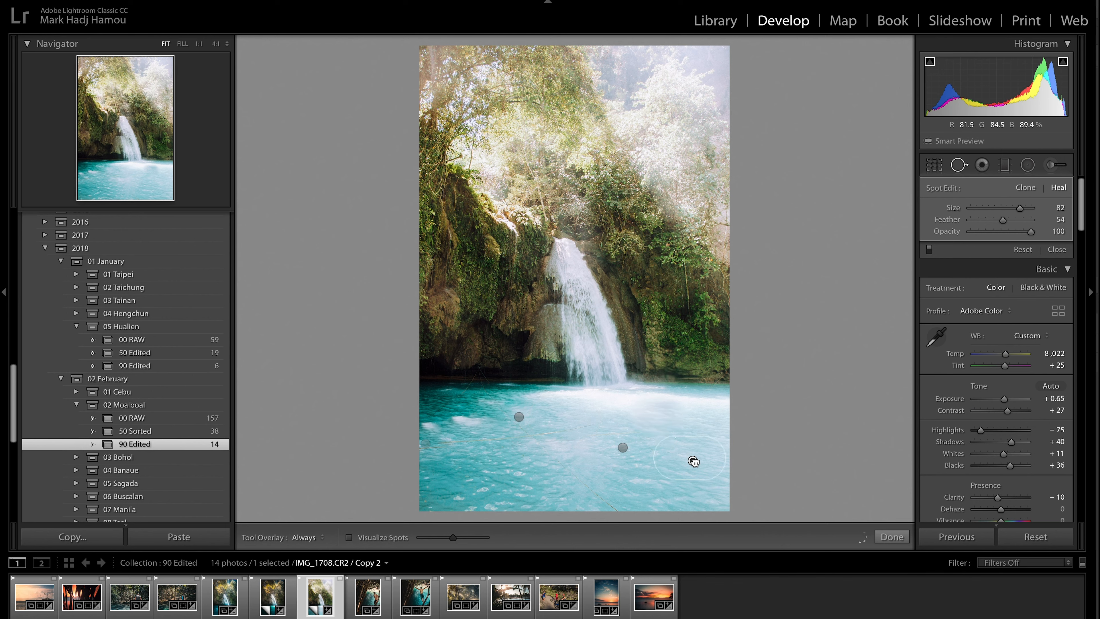
left_click(888, 536)
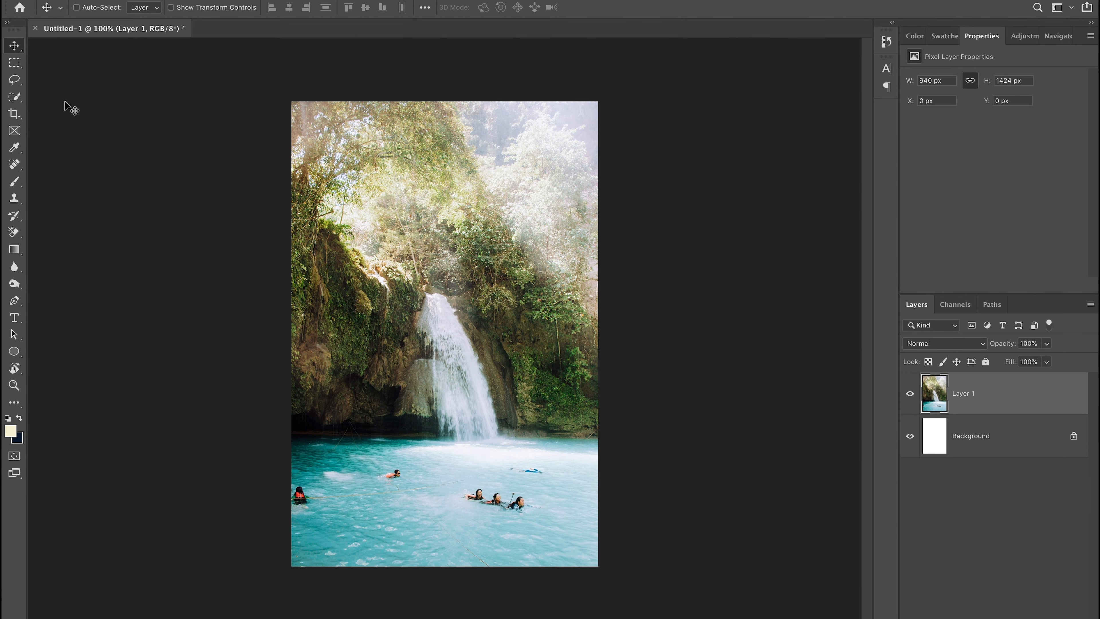
Step: In Photoshop, lasso all the swimmers in the waterfall photo as one combined selection of separate loops
left_click(15, 79)
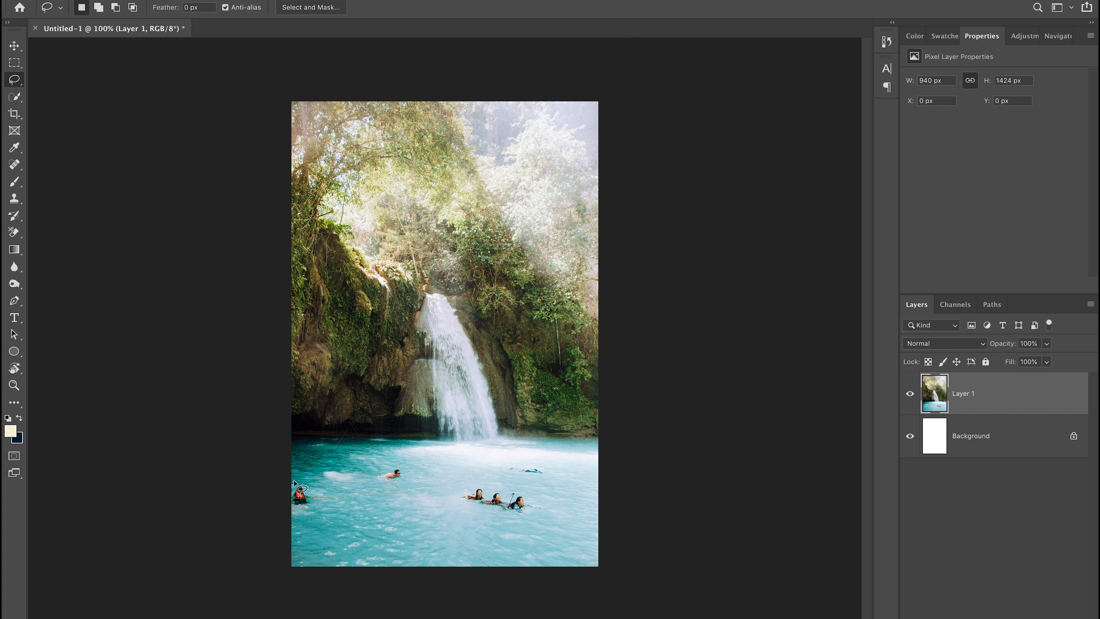
mouse_move(294, 480)
left_mouse_down()
mouse_move(284, 498)
mouse_move(299, 505)
mouse_move(318, 492)
mouse_move(314, 477)
mouse_move(291, 483)
left_mouse_up()
key("shift")
mouse_move(371, 468)
left_mouse_down()
mouse_move(406, 478)
mouse_move(406, 465)
mouse_move(372, 472)
left_mouse_up()
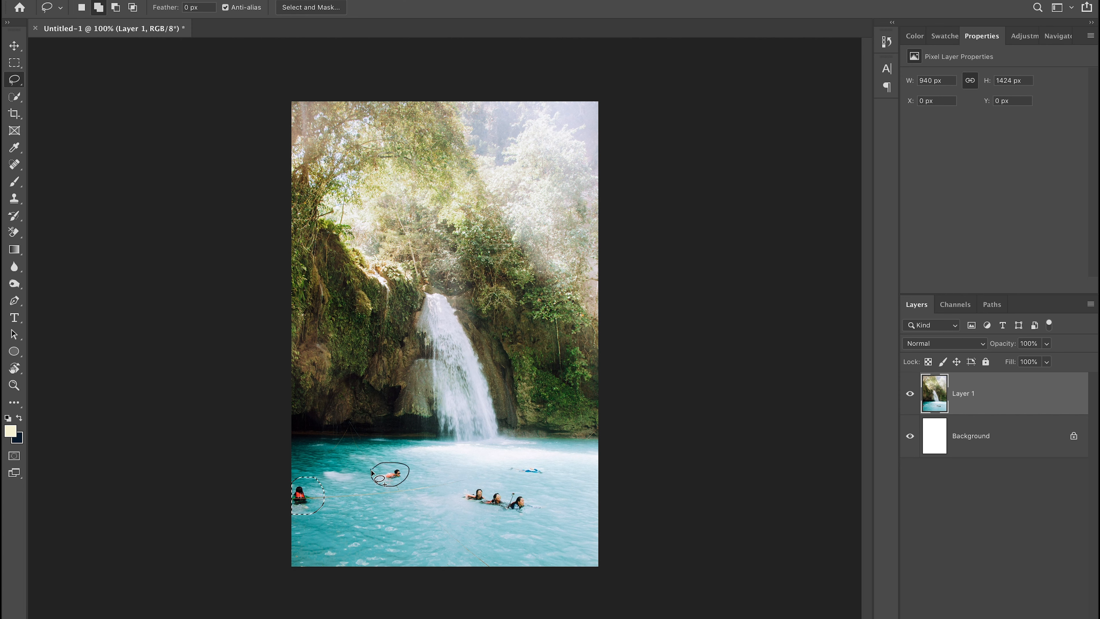
mouse_move(457, 498)
left_mouse_down()
mouse_move(533, 516)
mouse_move(541, 508)
mouse_move(520, 488)
mouse_move(487, 479)
mouse_move(454, 493)
mouse_move(548, 478)
mouse_move(531, 457)
mouse_move(508, 474)
left_mouse_up()
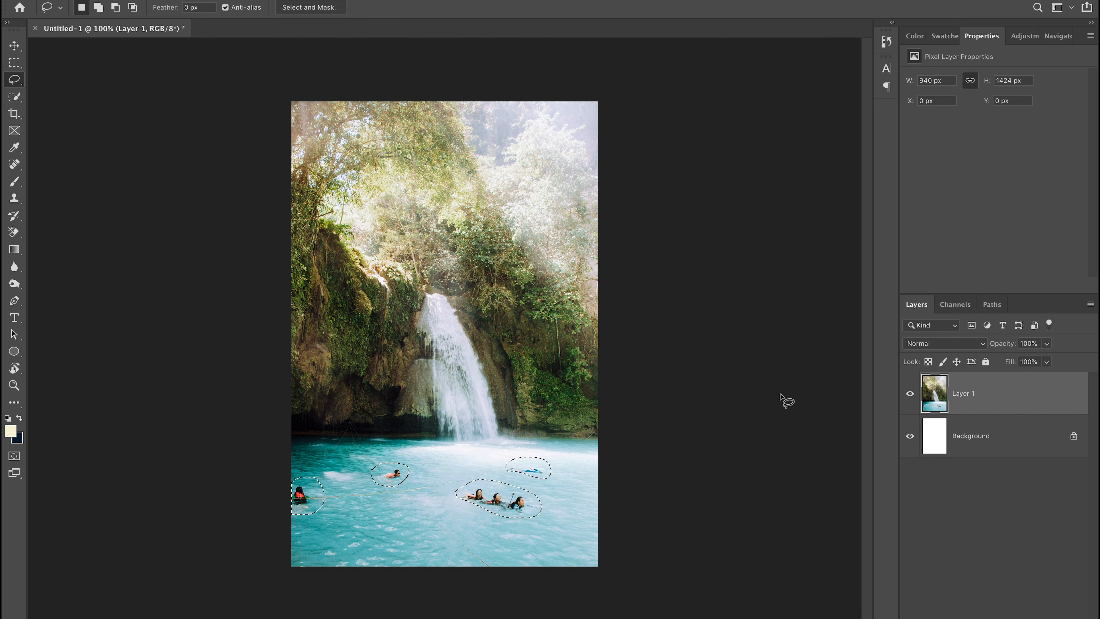
Step: Fill the selected swimmers with Content-Aware Fill, excluding the upper-left trees from the sampling area and outputting to a new layer
left_click(150, 0)
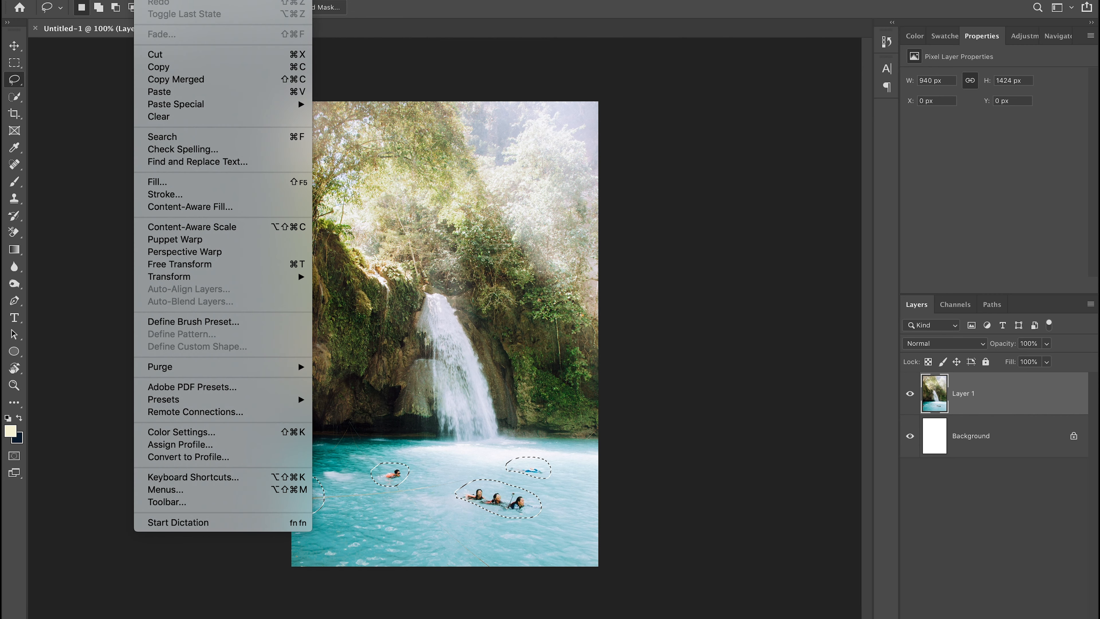
left_click(205, 207)
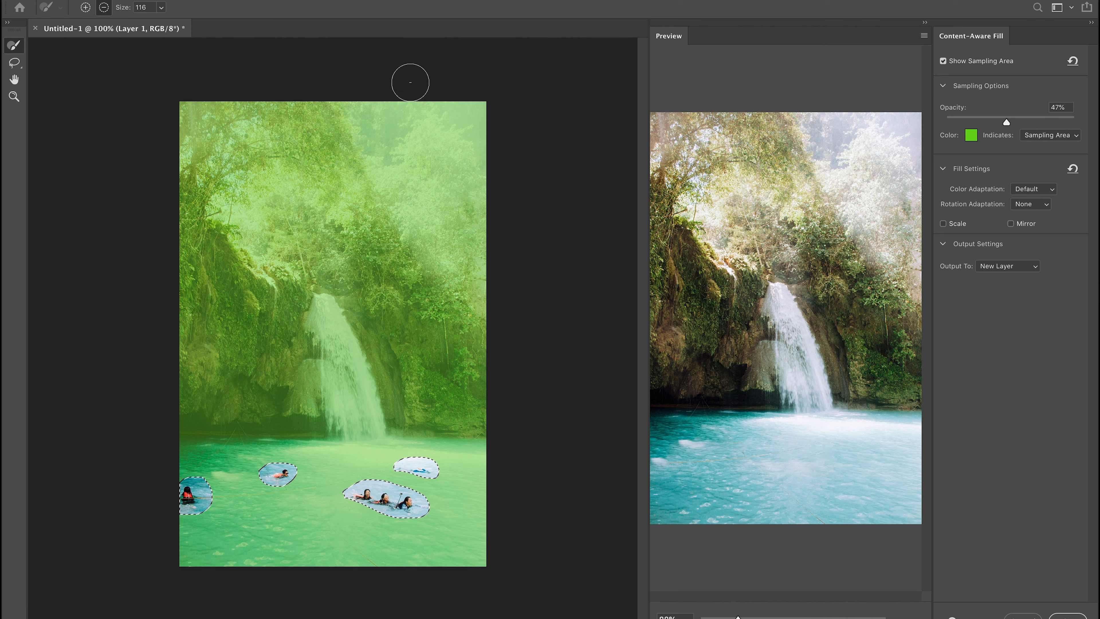
left_click(178, 113)
mouse_move(224, 103)
left_mouse_down()
mouse_move(147, 194)
mouse_move(376, 116)
mouse_move(314, 138)
mouse_move(174, 244)
mouse_move(408, 97)
mouse_move(288, 135)
mouse_move(332, 110)
mouse_move(170, 210)
mouse_move(381, 107)
mouse_move(454, 110)
mouse_move(184, 266)
left_mouse_up()
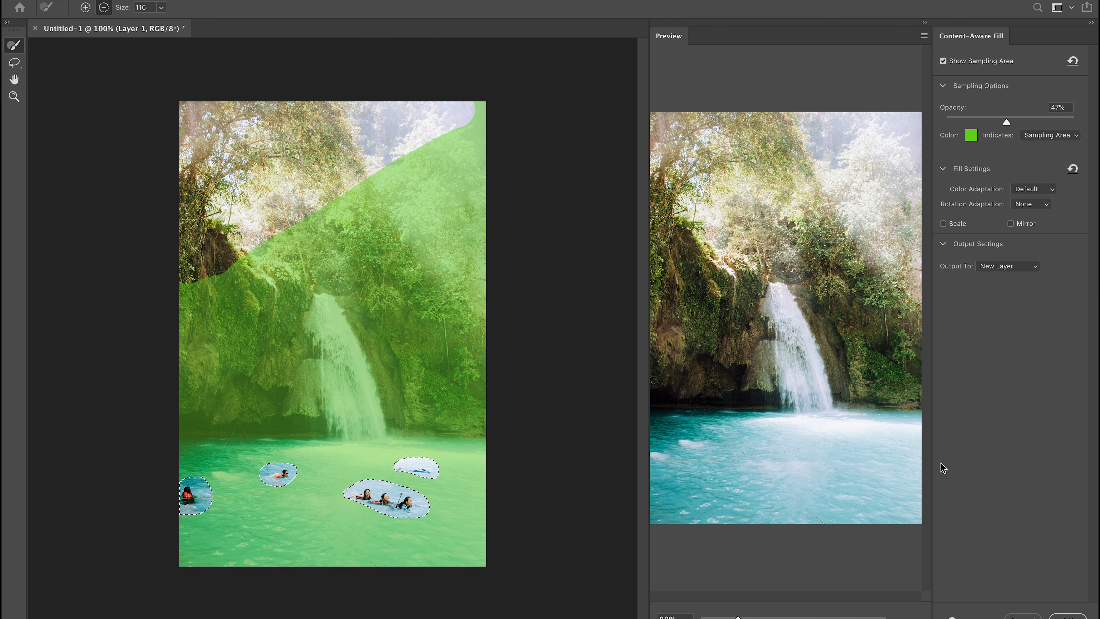
left_click(1066, 616)
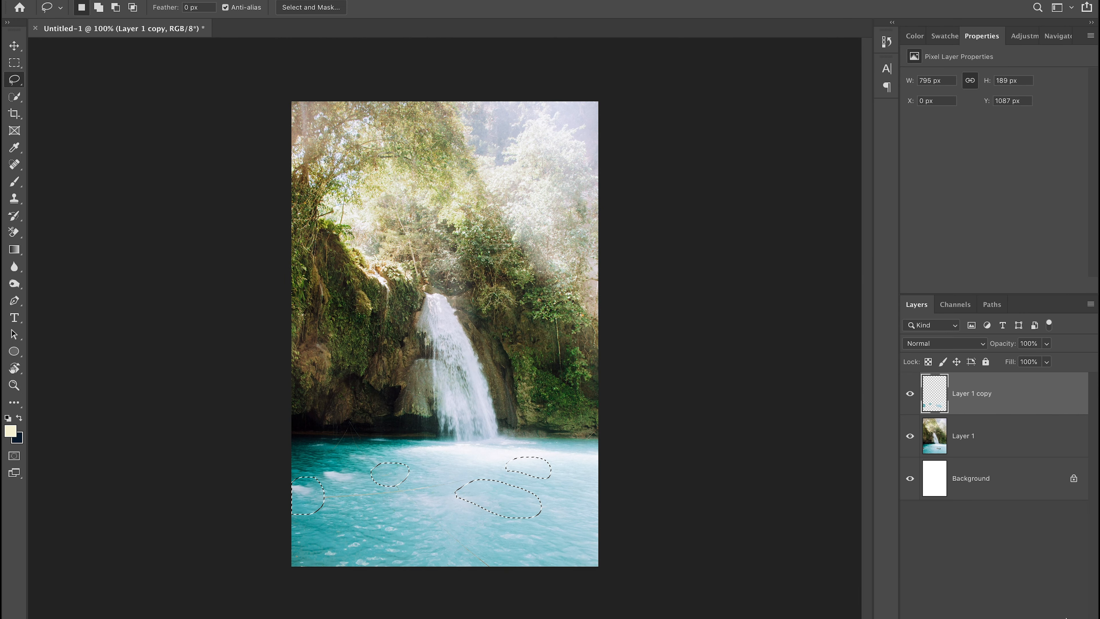
Step: Deselect the filled areas and toggle the fill layer's visibility off and on to compare before and after
key("ctrl+d")
left_click(910, 395)
left_click(910, 396)
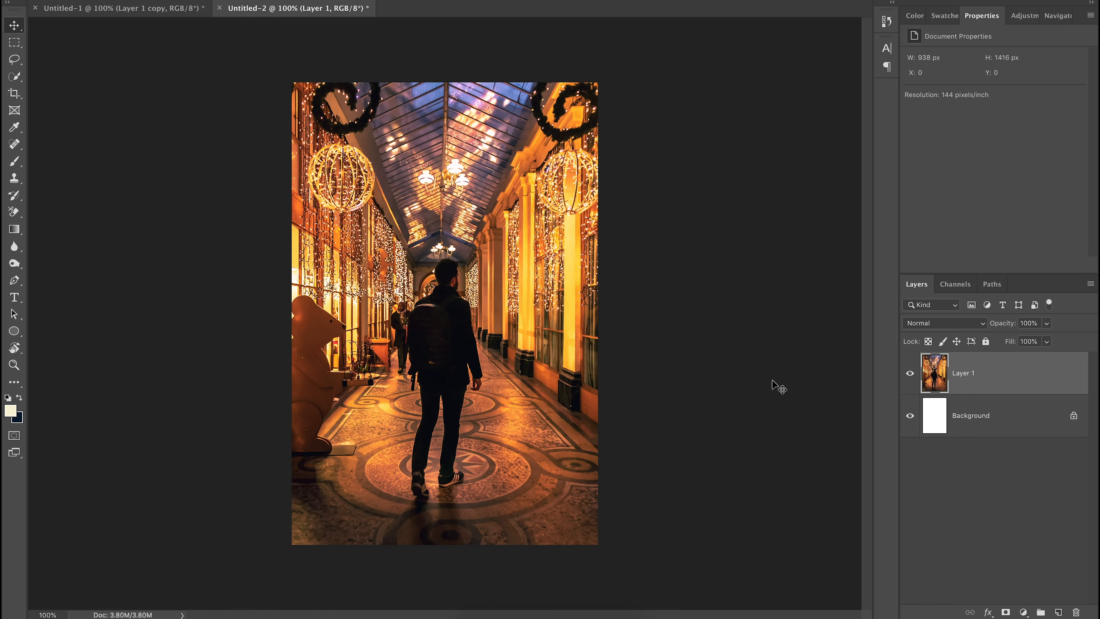
Step: Lasso the man in the background beside the foreground man's backpack in the arcade photo
scroll(491, 374, "up", 5)
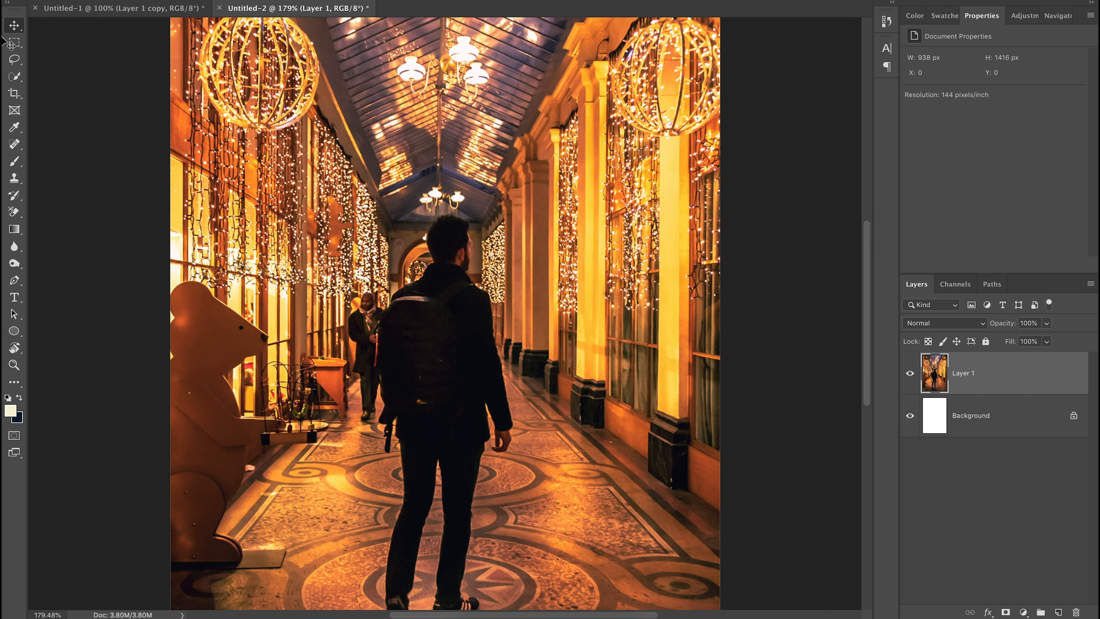
left_click(14, 59)
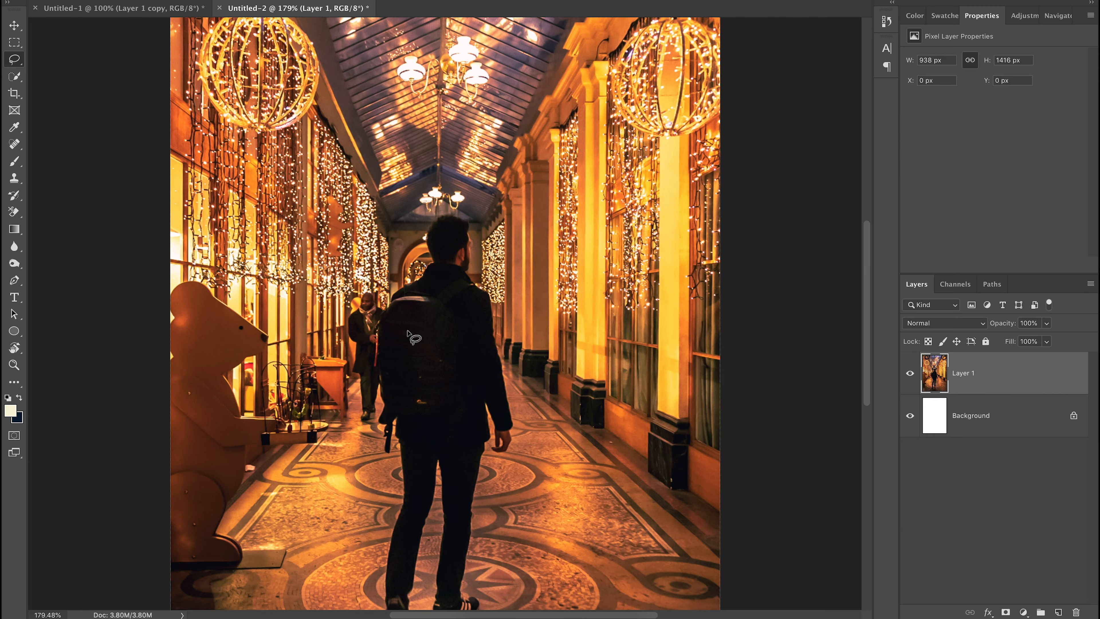
scroll(407, 334, "up", 5)
mouse_move(394, 268)
left_mouse_down()
mouse_move(373, 356)
mouse_move(383, 424)
mouse_move(374, 500)
mouse_move(350, 511)
mouse_move(327, 486)
mouse_move(312, 403)
mouse_move(307, 288)
mouse_move(369, 211)
mouse_move(400, 242)
left_mouse_up()
Step: Fill the selected background man with Content-Aware Fill, excluding the foreground man's backpack and head from sampling, output to a new layer
left_click(146, 0)
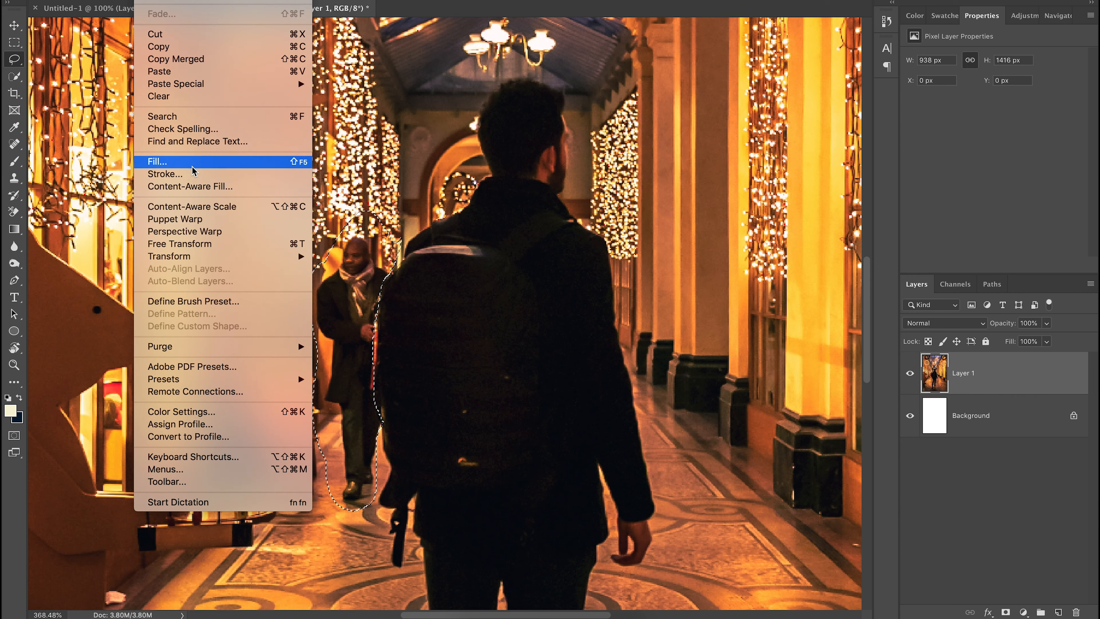
left_click(192, 185)
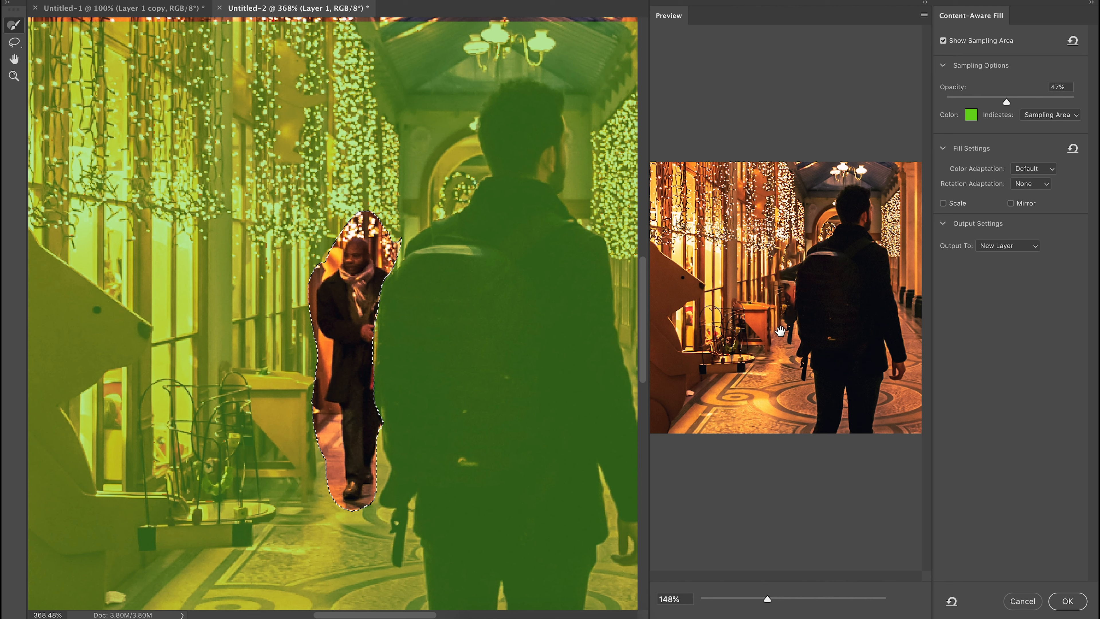
left_click_drag(392, 399, 393, 430)
mouse_move(413, 284)
left_mouse_down()
mouse_move(392, 494)
mouse_move(477, 462)
mouse_move(498, 243)
mouse_move(476, 199)
left_mouse_up()
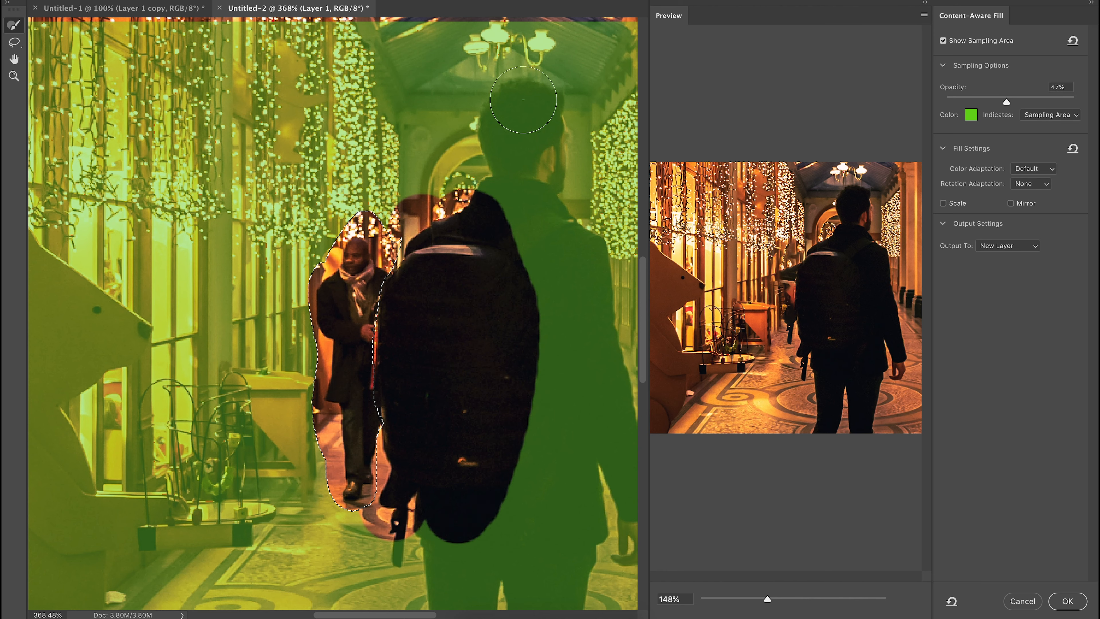
left_click_drag(523, 100, 493, 181)
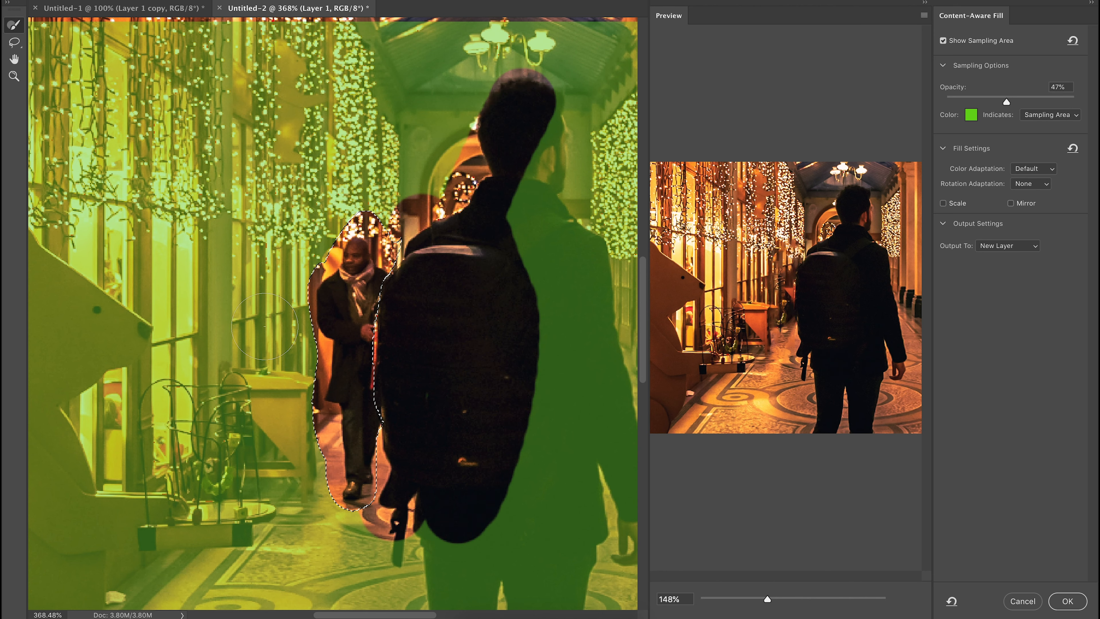
left_click(1067, 601)
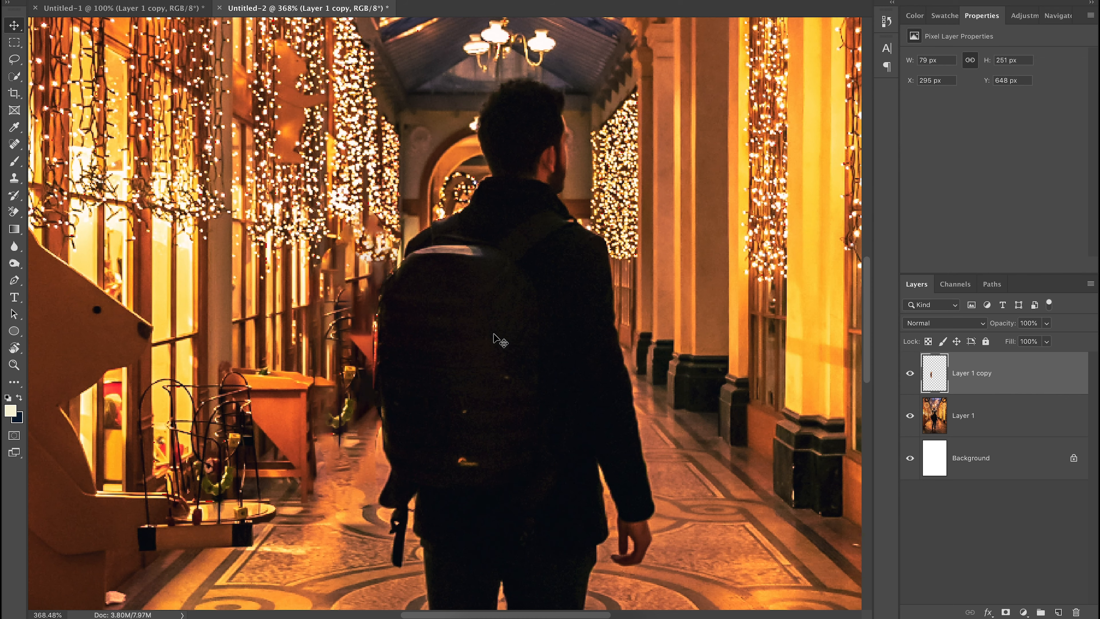
Step: Examine the filled area beside the foreground man's backpack up close
scroll(257, 382, "up", 5)
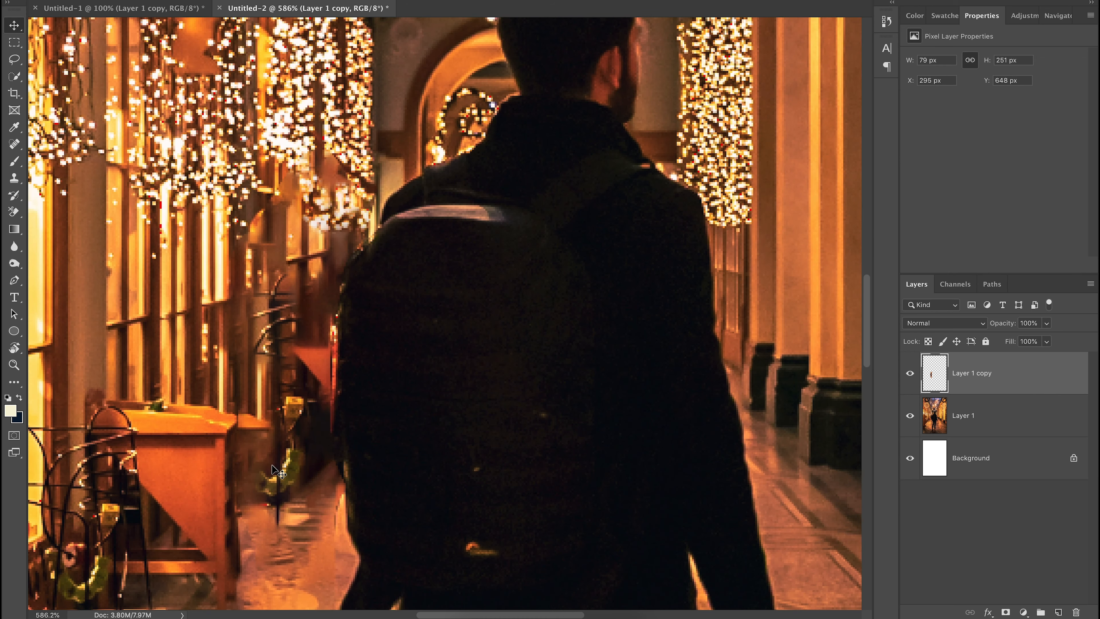
scroll(271, 465, "down", 5)
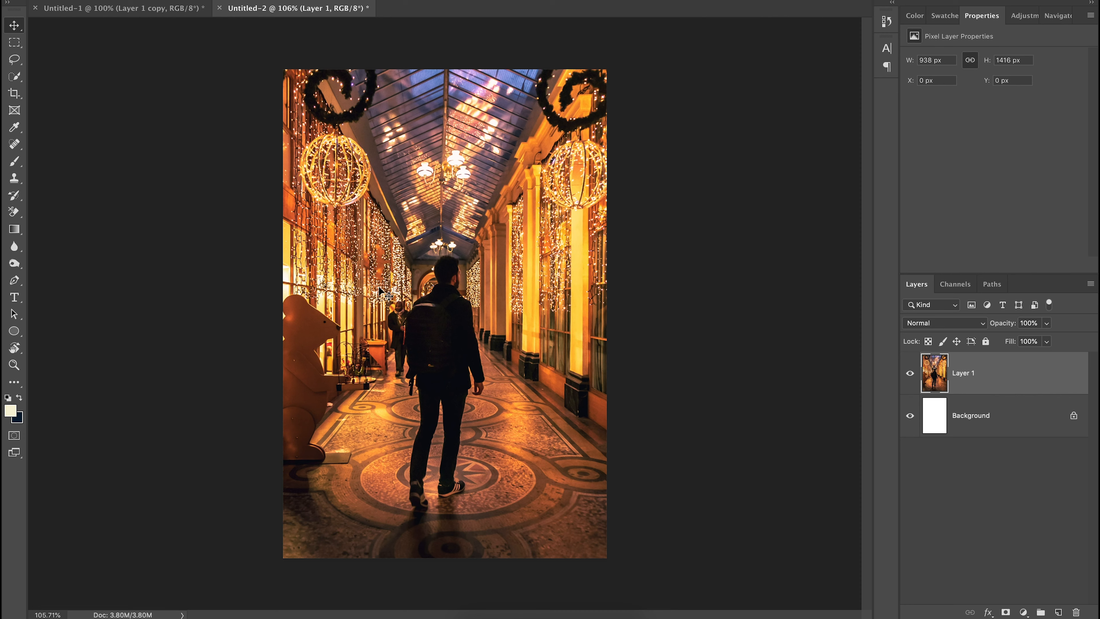
Step: Select the right half of the arcade photo with the Rectangular Marquee and copy it to a new layer
left_click(15, 46)
left_click_drag(607, 69, 444, 570)
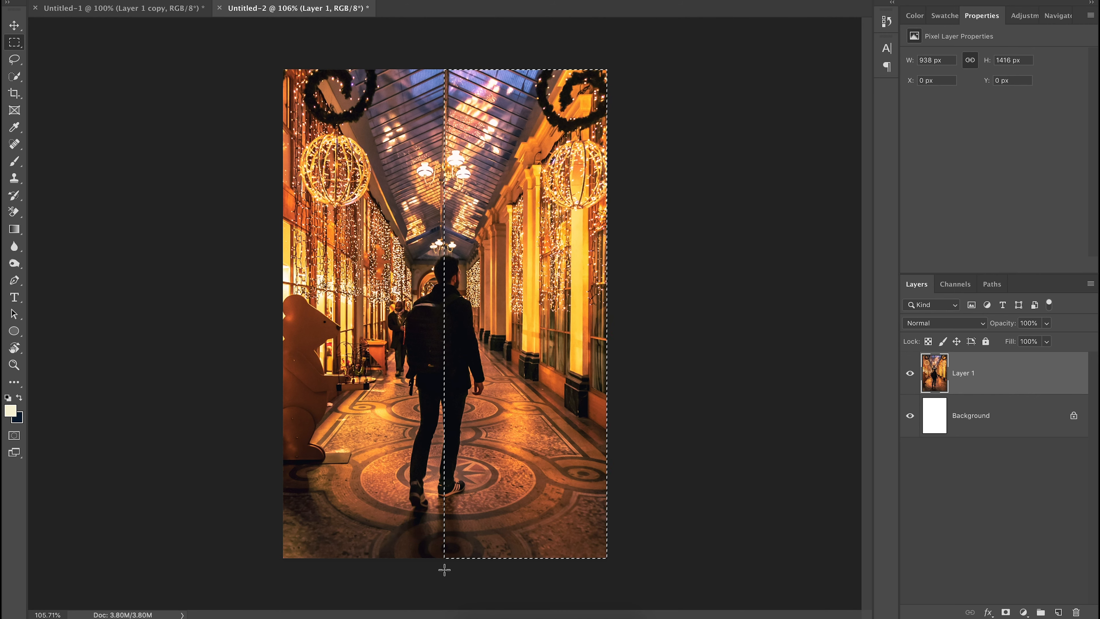
key("ctrl+j")
Step: Flip the copied half horizontally and place it over the left half so that the arcade is mirrored along its centre
key("ctrl+t")
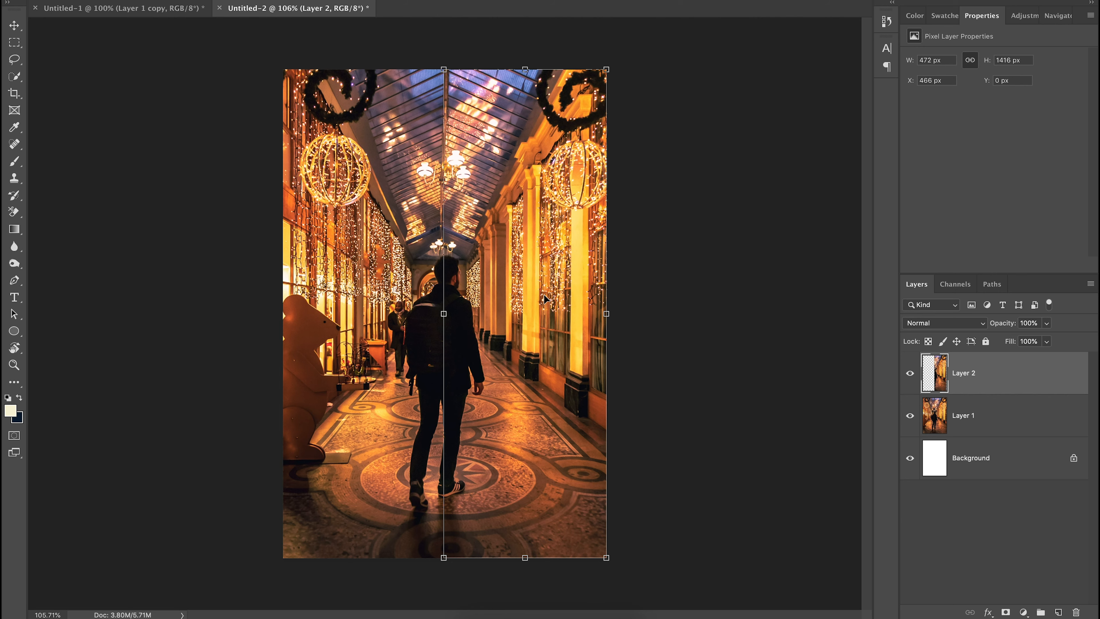
right_click(502, 319)
left_click(526, 475)
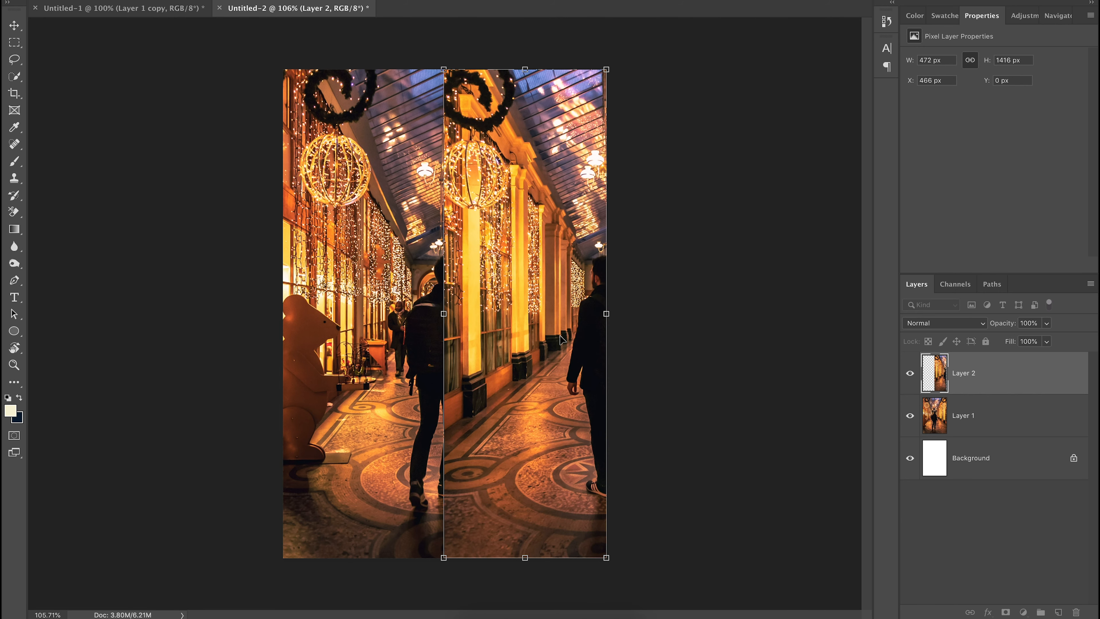
left_click_drag(560, 338, 395, 346)
key("Return")
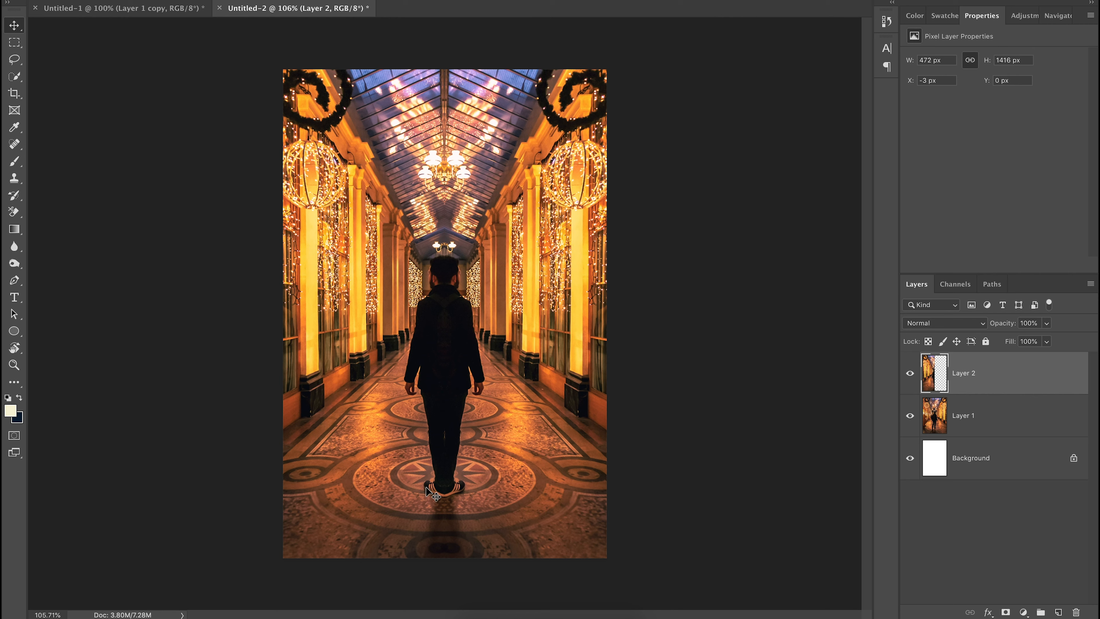
Step: Toggle the mirrored layer's visibility off and on to compare, and give the layer a black, inverted layer mask
left_click(909, 373)
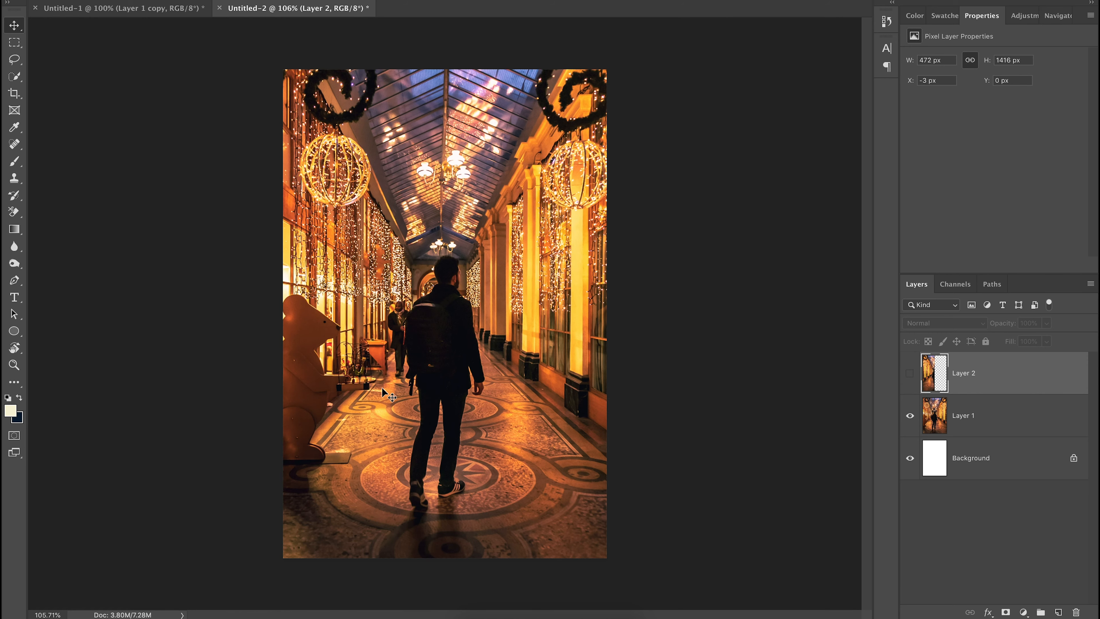
left_click(910, 374)
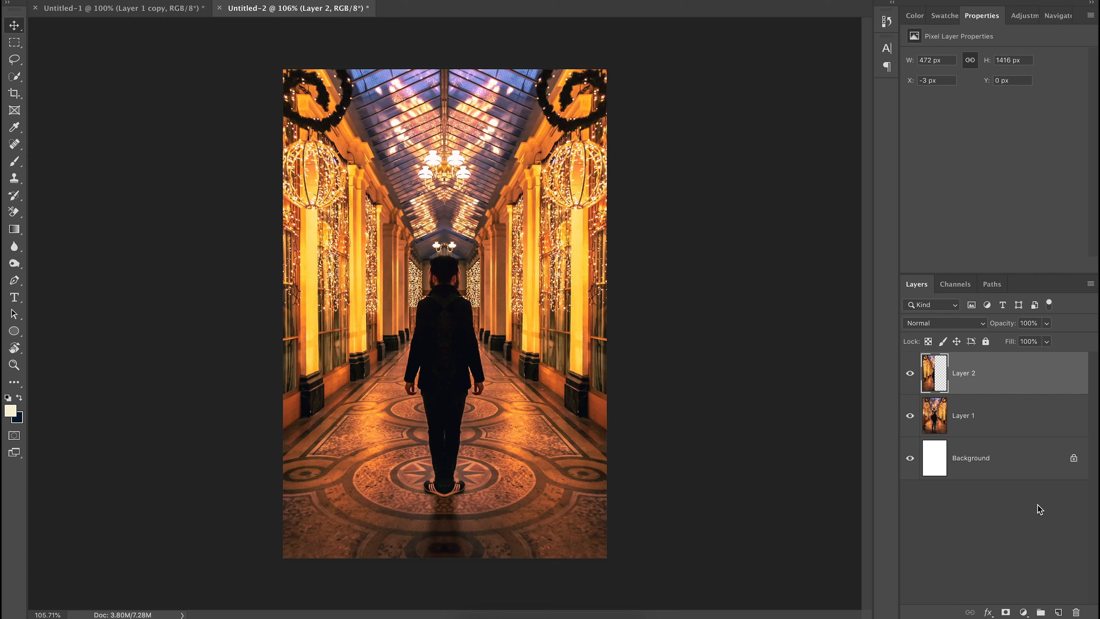
left_click(1005, 611)
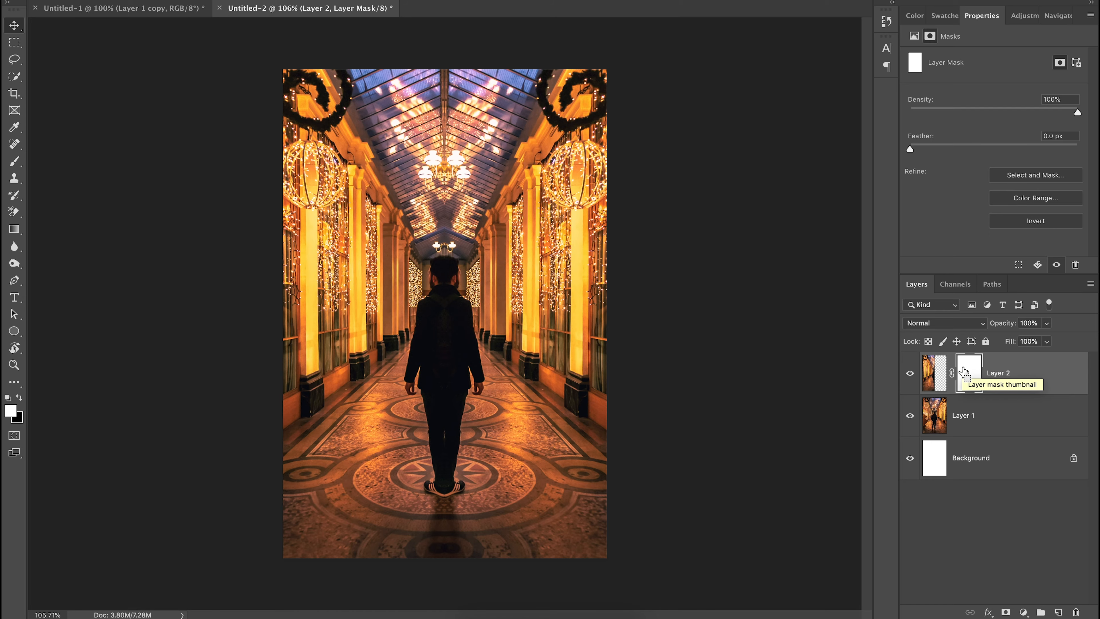
key("ctrl+i")
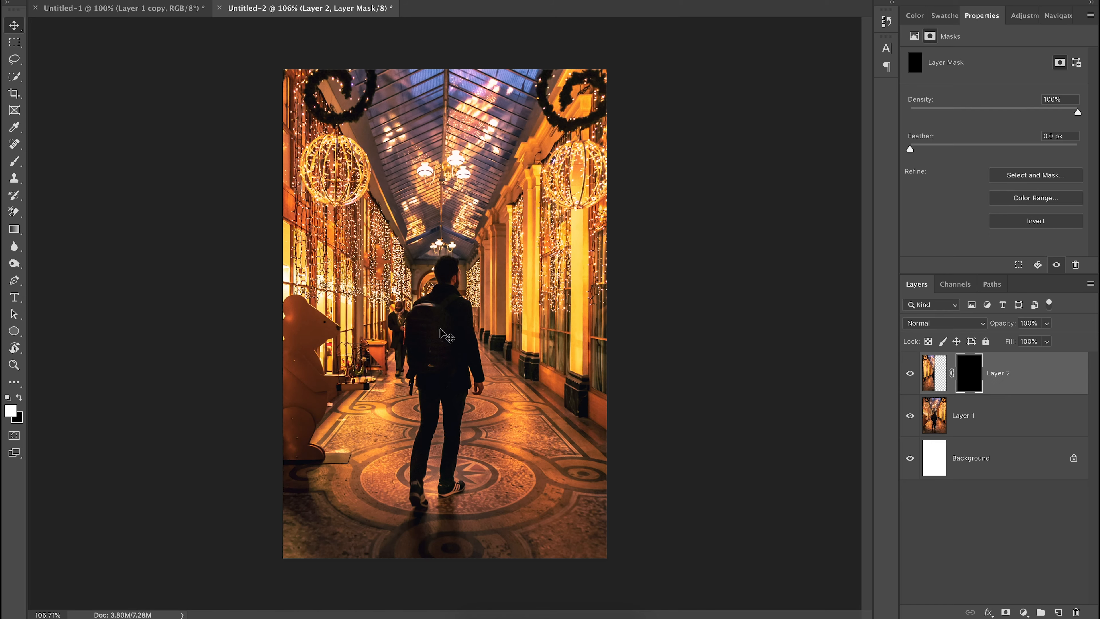
Step: Paint white on the mask over the background man with a 47 px brush at 0% hardness to reveal the mirrored arcade
scroll(439, 331, "up", 5)
scroll(439, 330, "up", 4)
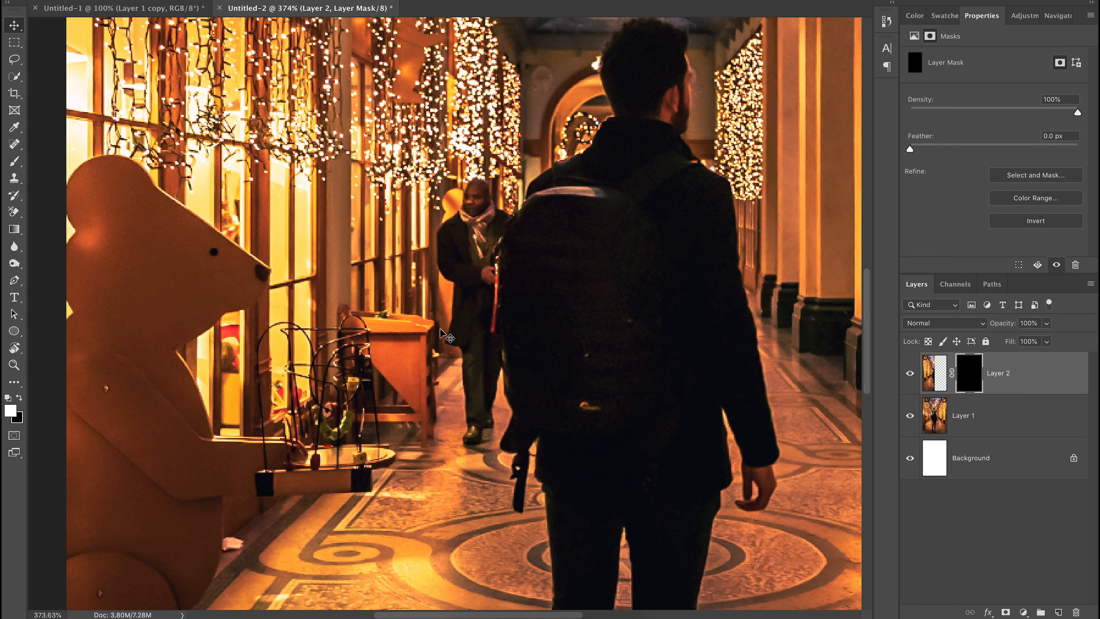
scroll(440, 330, "left", 2)
key("b")
left_click(84, 0)
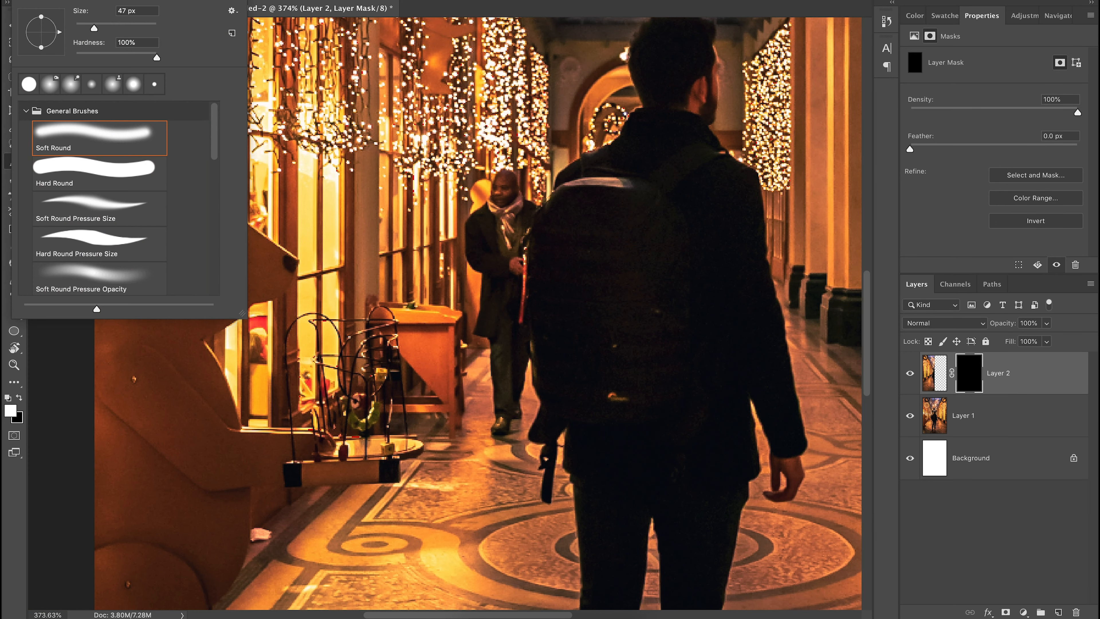
left_click_drag(156, 58, 55, 62)
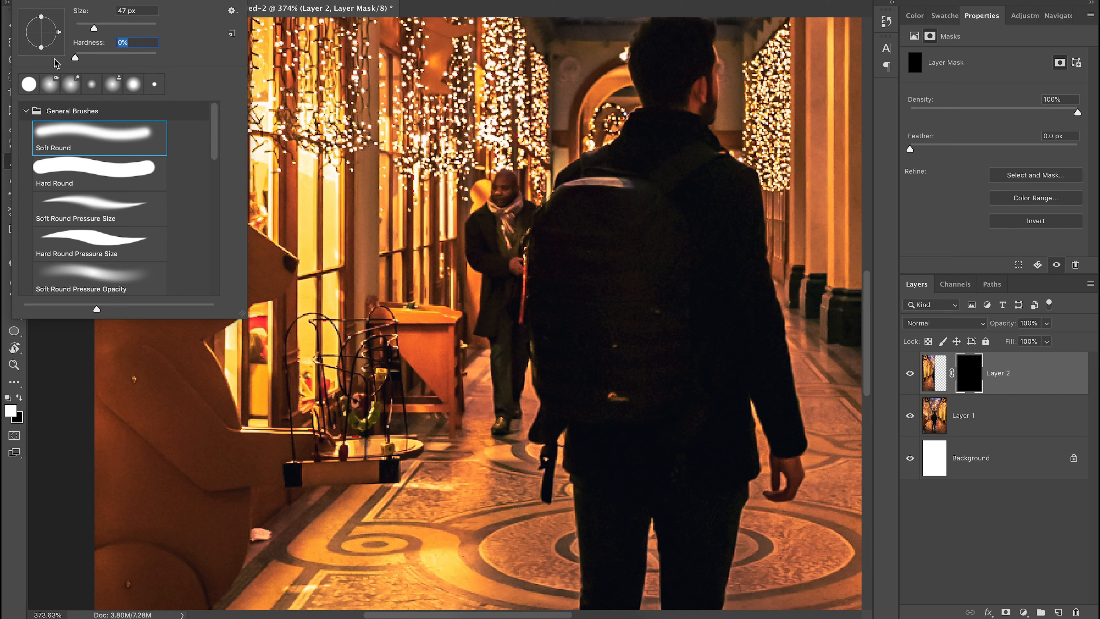
left_click(498, 198)
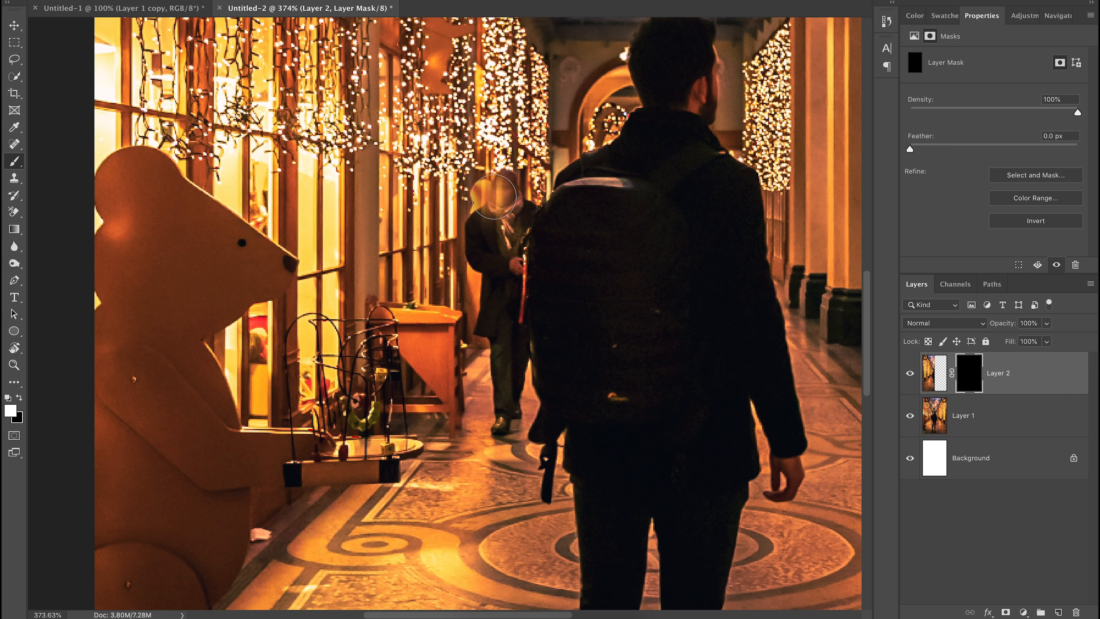
mouse_move(504, 189)
left_mouse_down()
mouse_move(480, 255)
mouse_move(494, 420)
mouse_move(505, 383)
mouse_move(495, 434)
mouse_move(501, 352)
mouse_move(489, 281)
mouse_move(491, 298)
mouse_move(511, 192)
mouse_move(489, 230)
mouse_move(495, 296)
mouse_move(482, 206)
mouse_move(487, 251)
left_mouse_up()
mouse_move(488, 302)
left_mouse_down()
mouse_move(490, 448)
mouse_move(520, 440)
mouse_move(507, 468)
mouse_move(496, 337)
left_mouse_up()
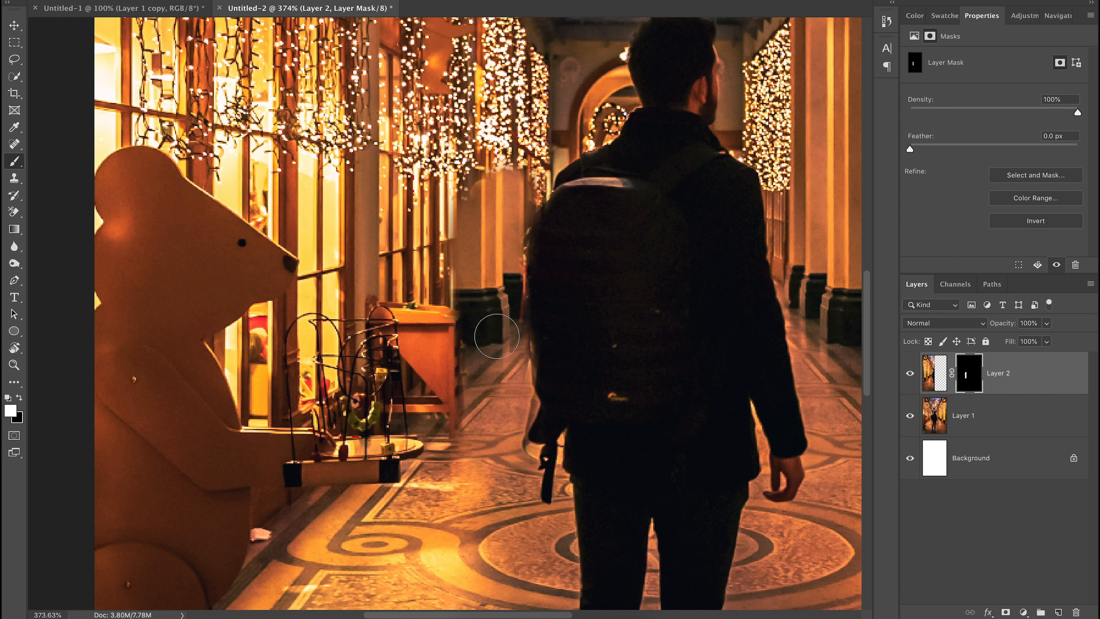
mouse_move(497, 336)
left_mouse_down()
mouse_move(603, 357)
mouse_move(544, 314)
mouse_move(523, 363)
left_mouse_up()
Step: Raise the mask brush's hardness for working along the edge of the foreground man's backpack
scroll(522, 363, "up", 5)
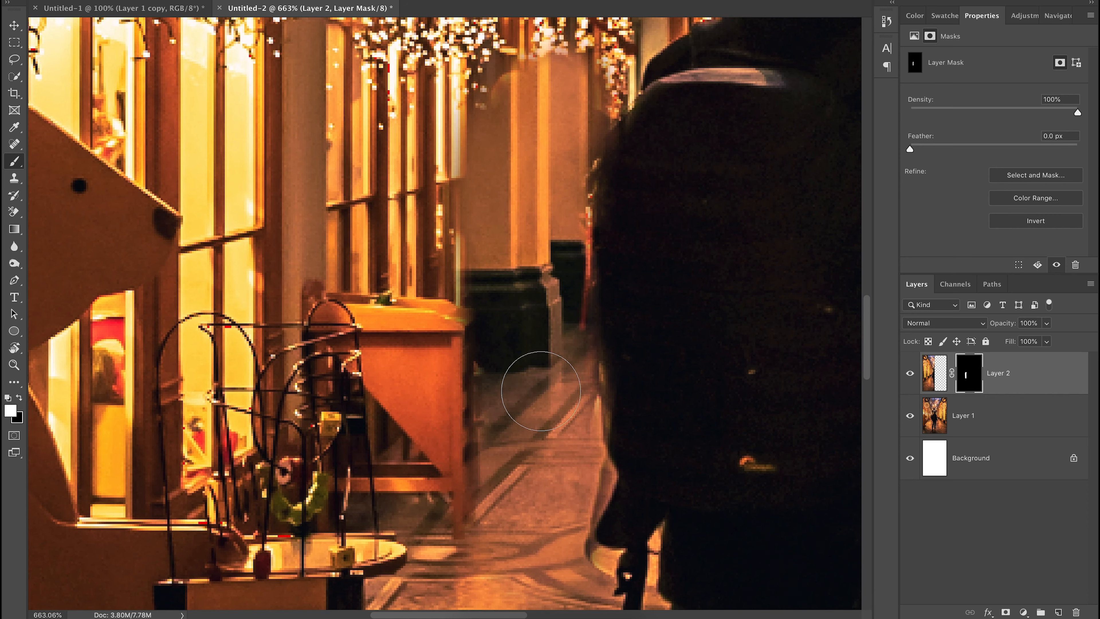
scroll(541, 391, "up", 1)
scroll(579, 465, "down", 3)
scroll(579, 465, "right", 3)
scroll(579, 465, "down", 1)
right_click(608, 337)
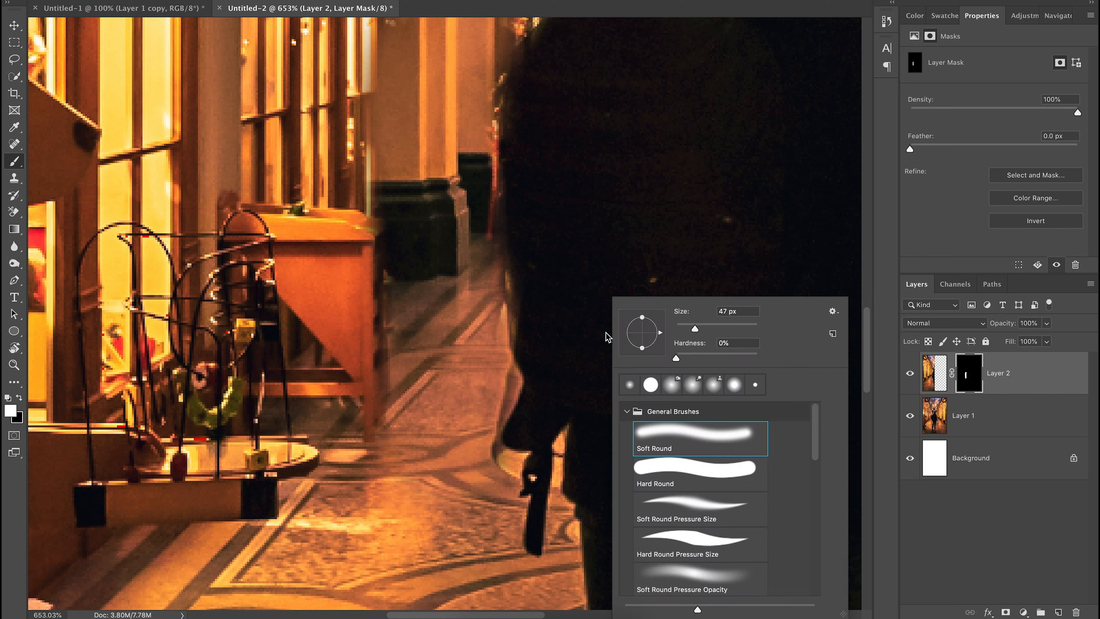
left_click(692, 355)
left_click_drag(717, 355, 773, 356)
Step: Reveal a patch of the mirrored layer over the backpack's edge with white, and hide it again with black on the mask
left_click(565, 260)
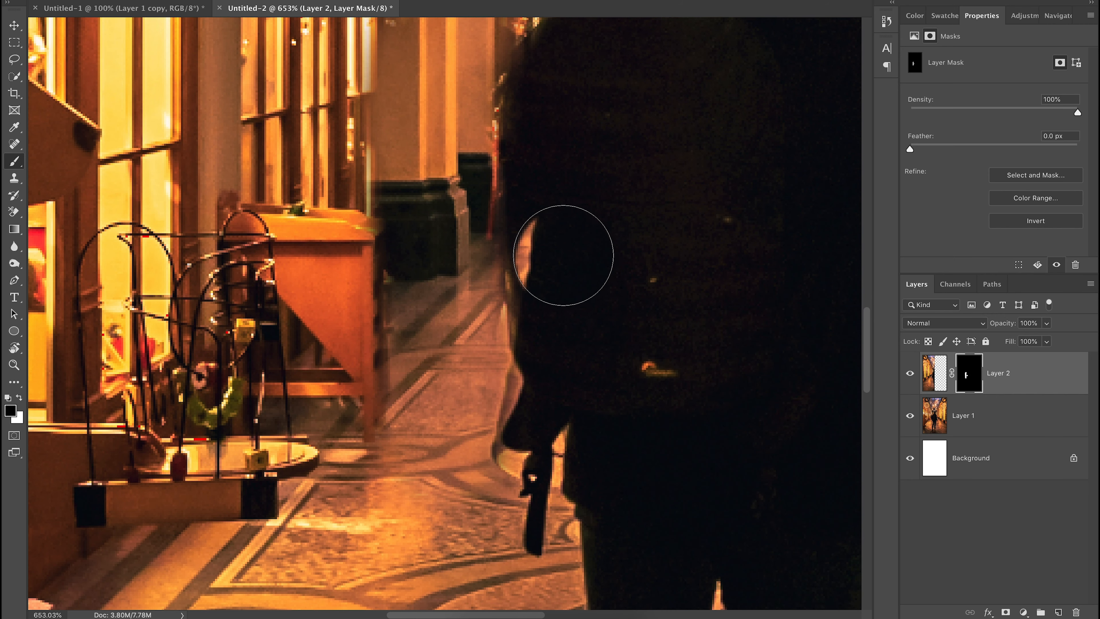
key("x")
left_click(562, 260)
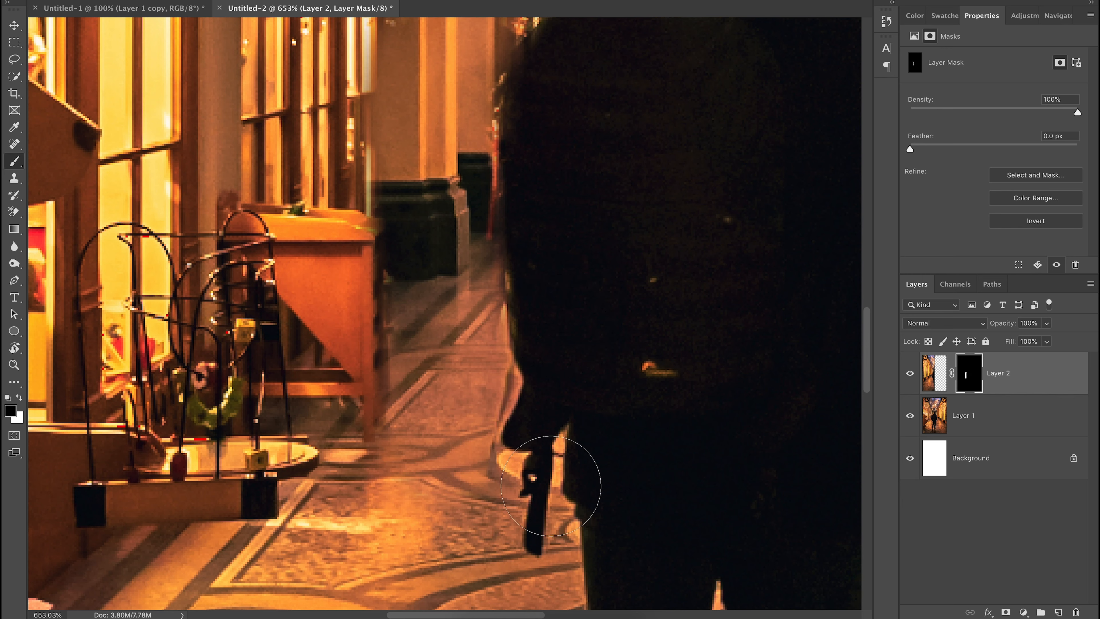
mouse_move(557, 327)
left_mouse_down()
mouse_move(548, 302)
mouse_move(555, 322)
left_mouse_up()
Step: Paint white on the mask over the floor beside the backpack, and bring back the background man's lower leg with black
key("x")
mouse_move(453, 318)
left_mouse_down()
mouse_move(455, 291)
mouse_move(447, 341)
left_mouse_up()
key("x")
left_click(455, 386)
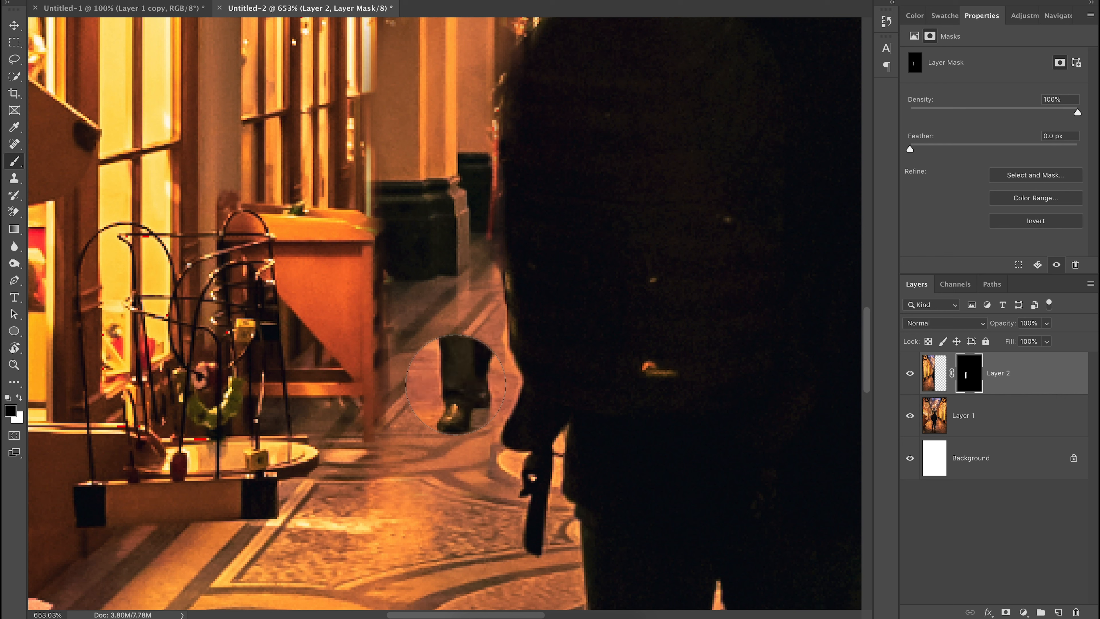